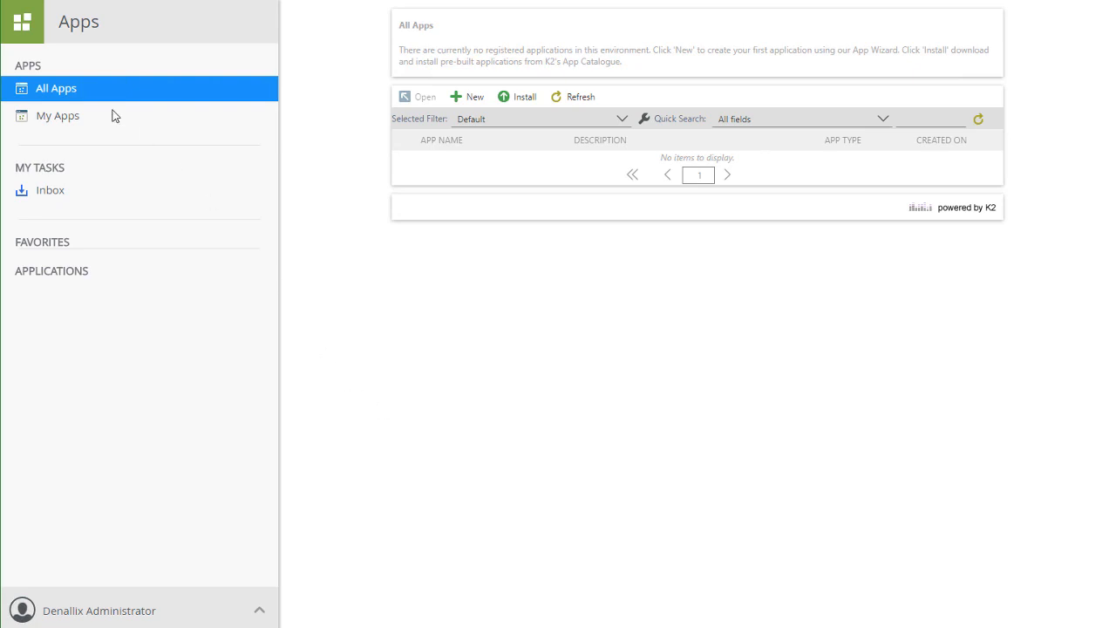
Browse the Apps workspace's My Apps and All Apps lists.
click(29, 27)
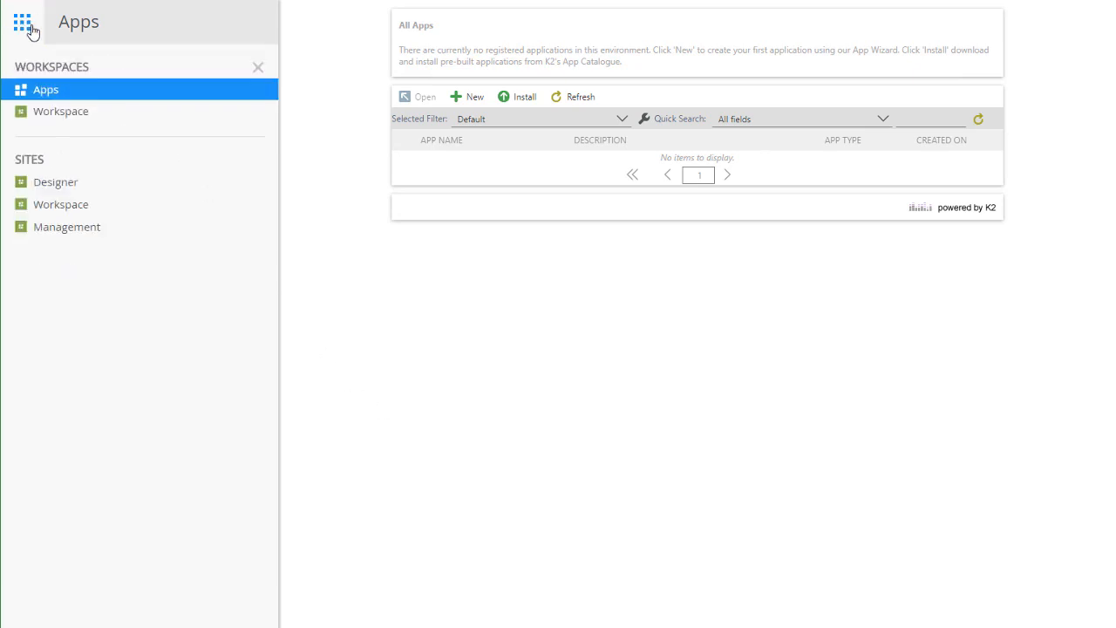
click(67, 94)
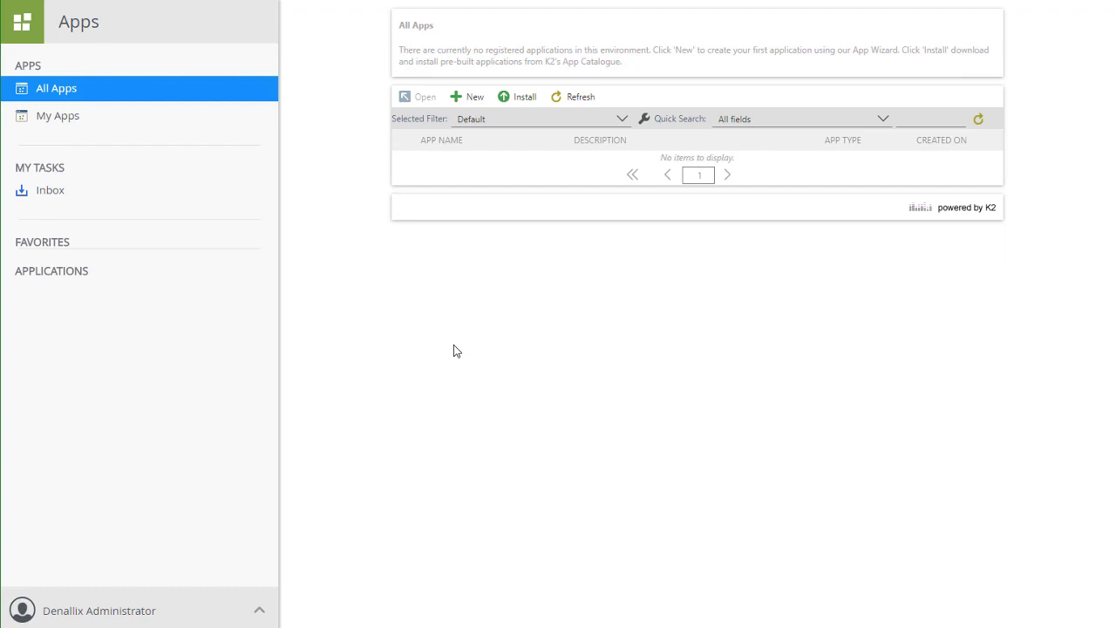
click(70, 120)
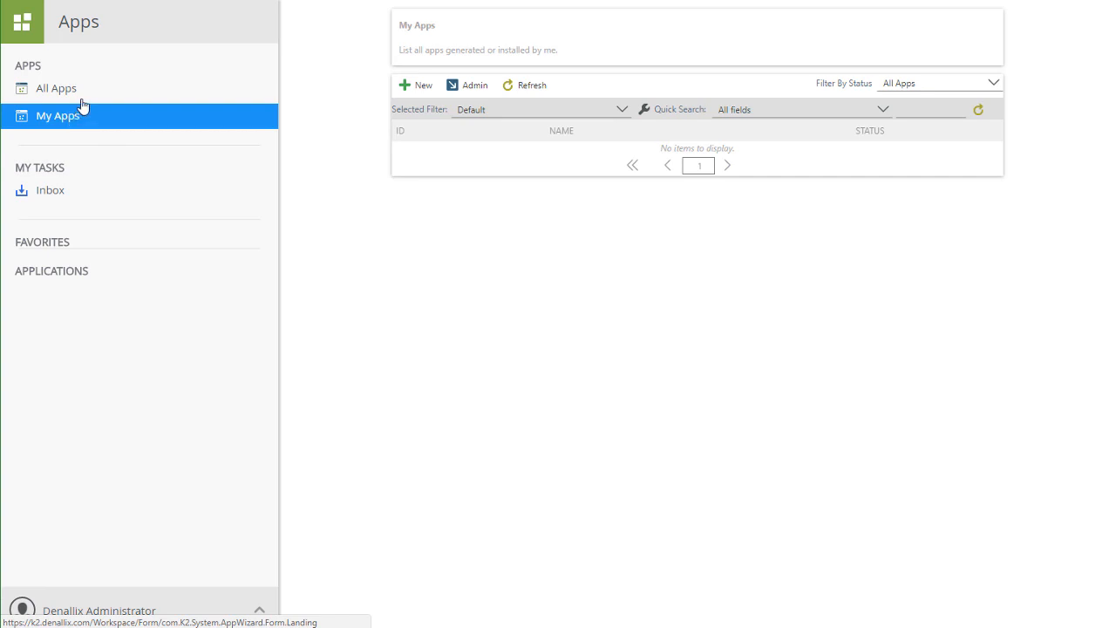
click(95, 87)
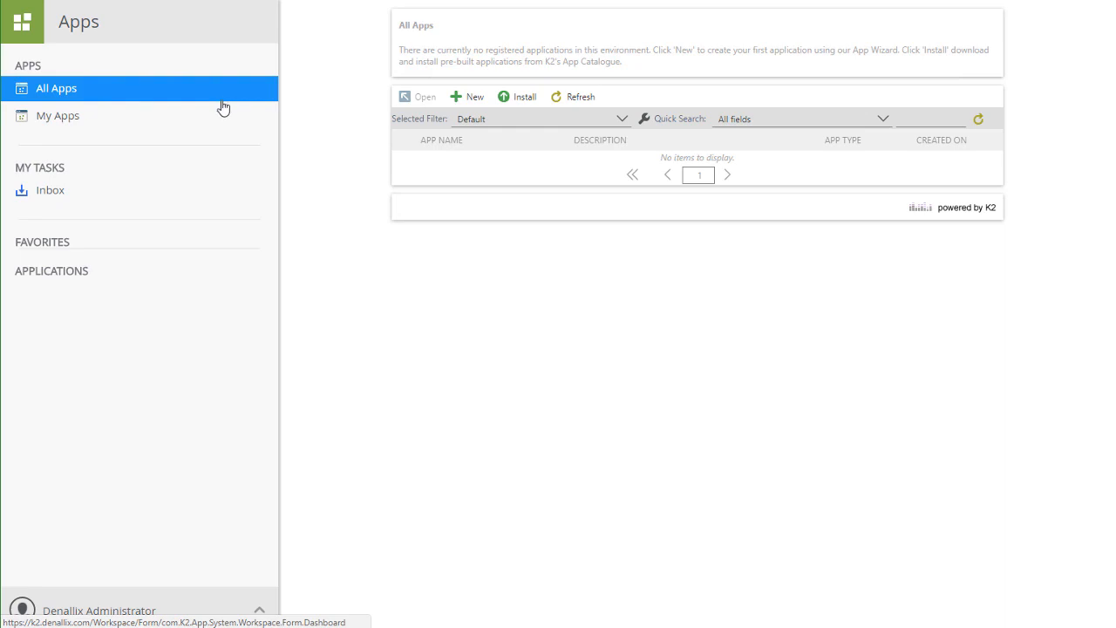
Start a new app named Document Approval Application with the description "Approval process for Denallix documents.".
click(474, 101)
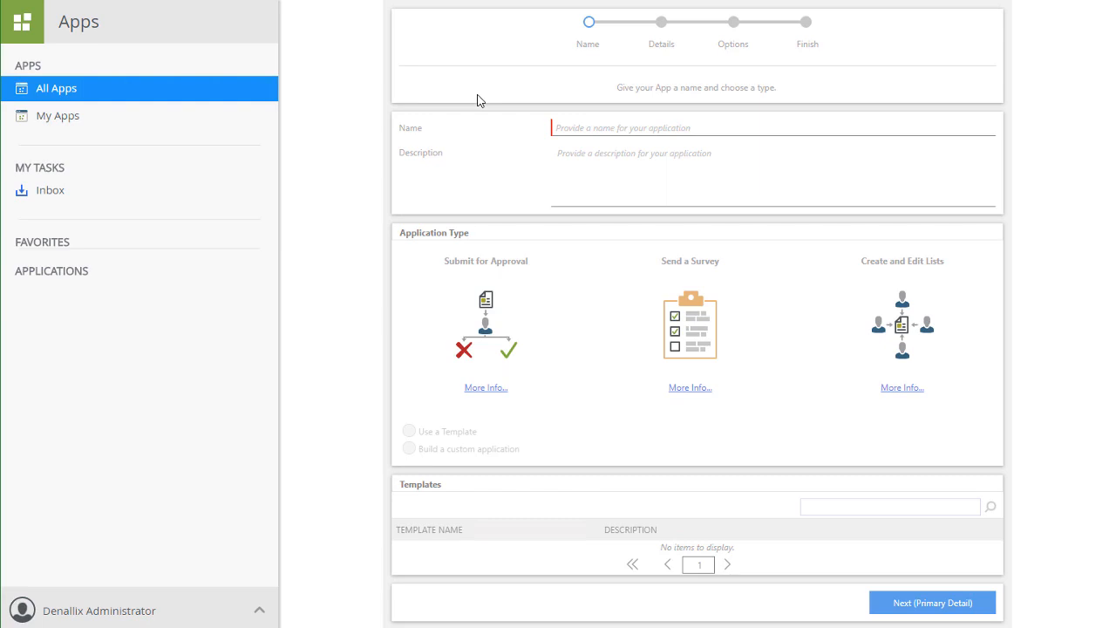
click(589, 127)
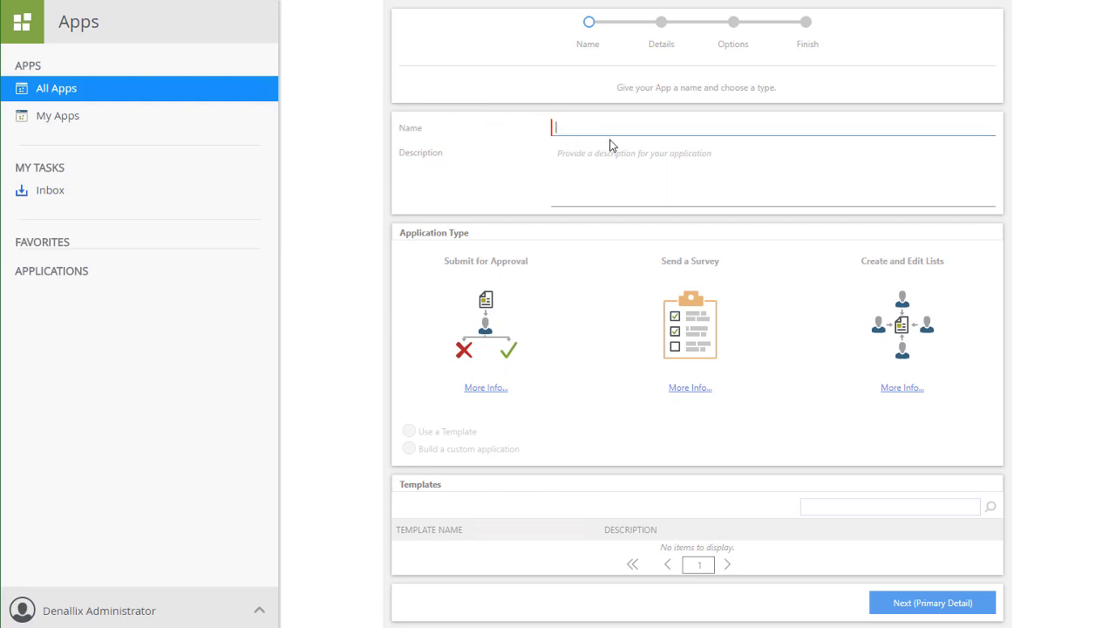
text(Document Approval Application)
click(667, 169)
text(Approval process for Denallix documents.)
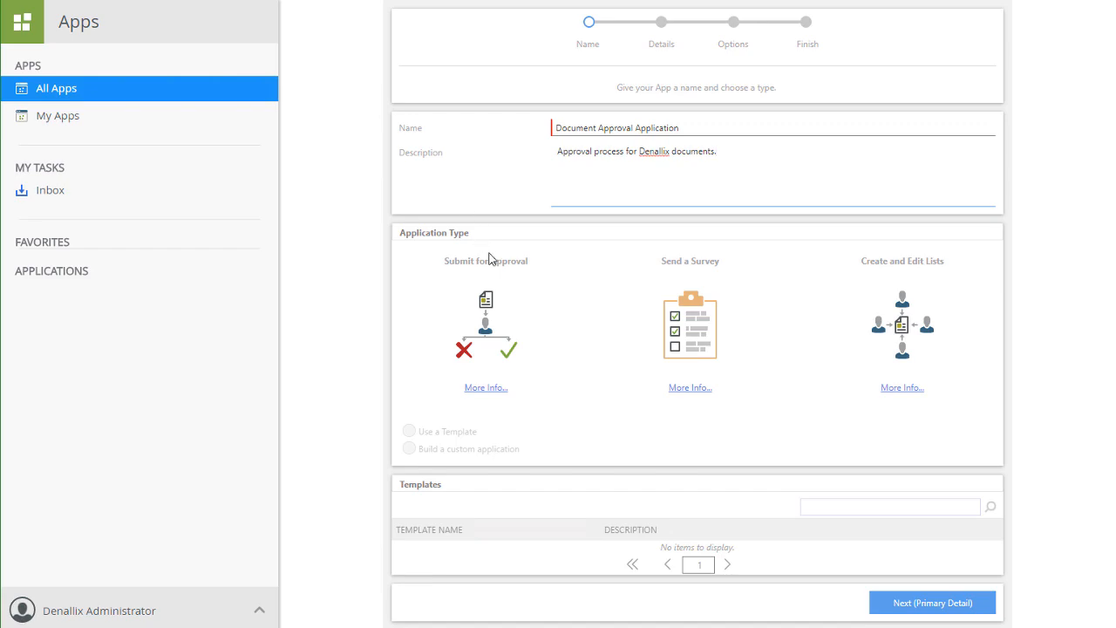
Choose the Submit for Approval app type and open the Document Approval template's details.
click(486, 307)
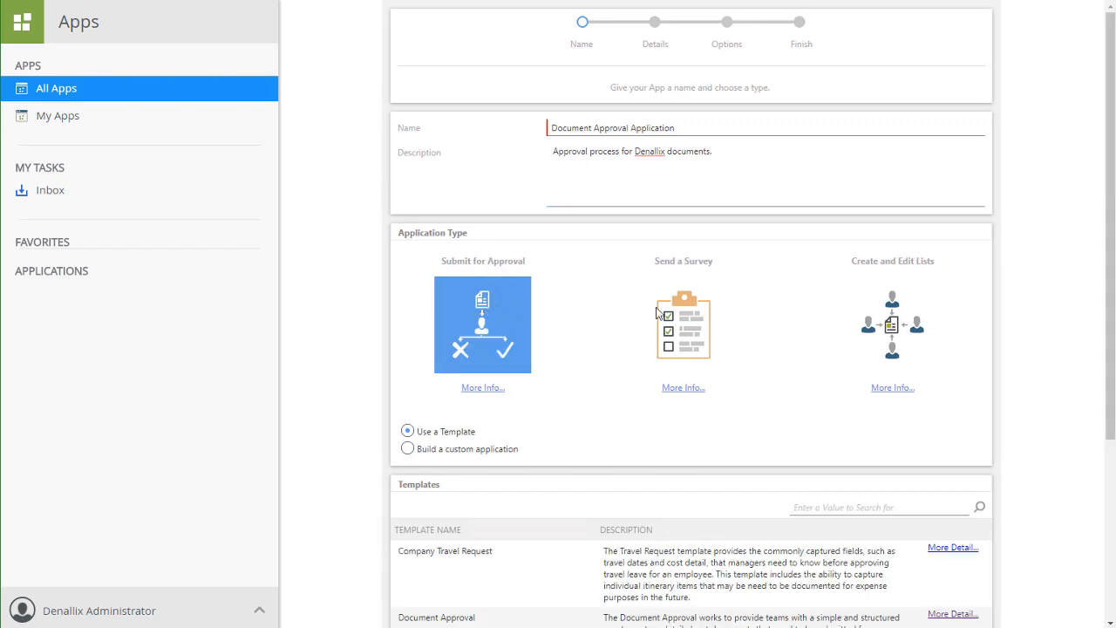
drag(1111, 210, 1110, 367)
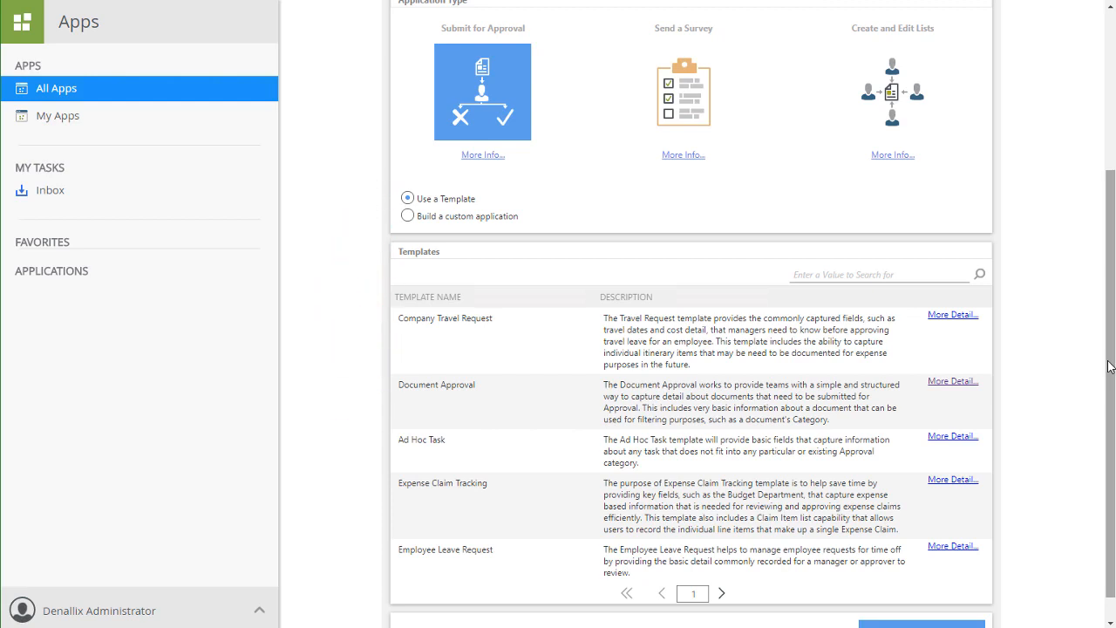
click(955, 383)
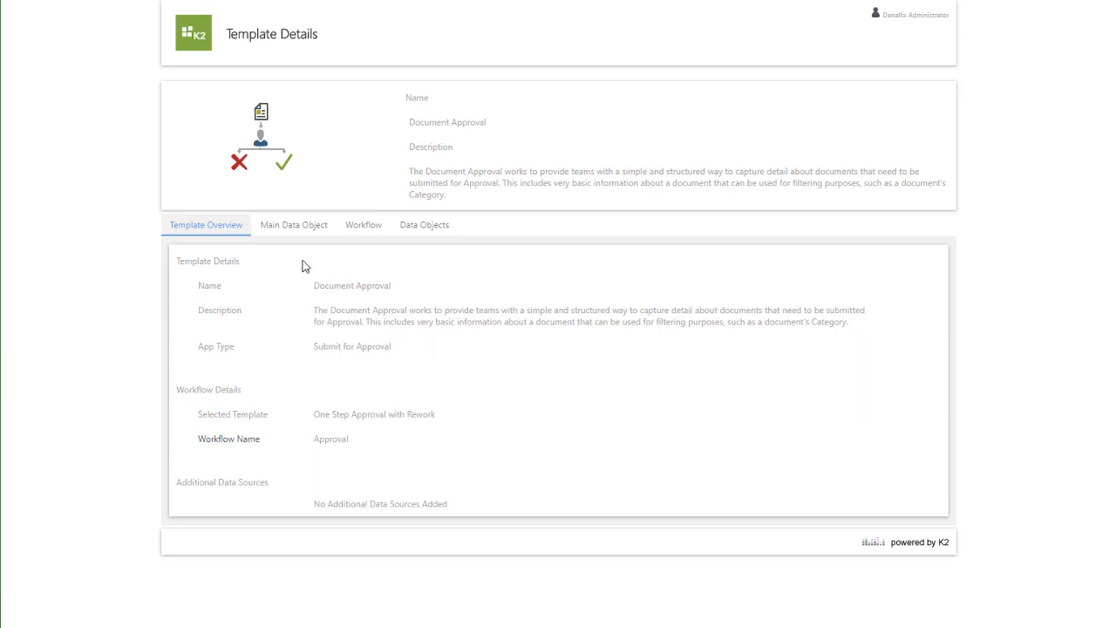
Review the template's main data object, workflow and data objects details, then close the details.
click(294, 226)
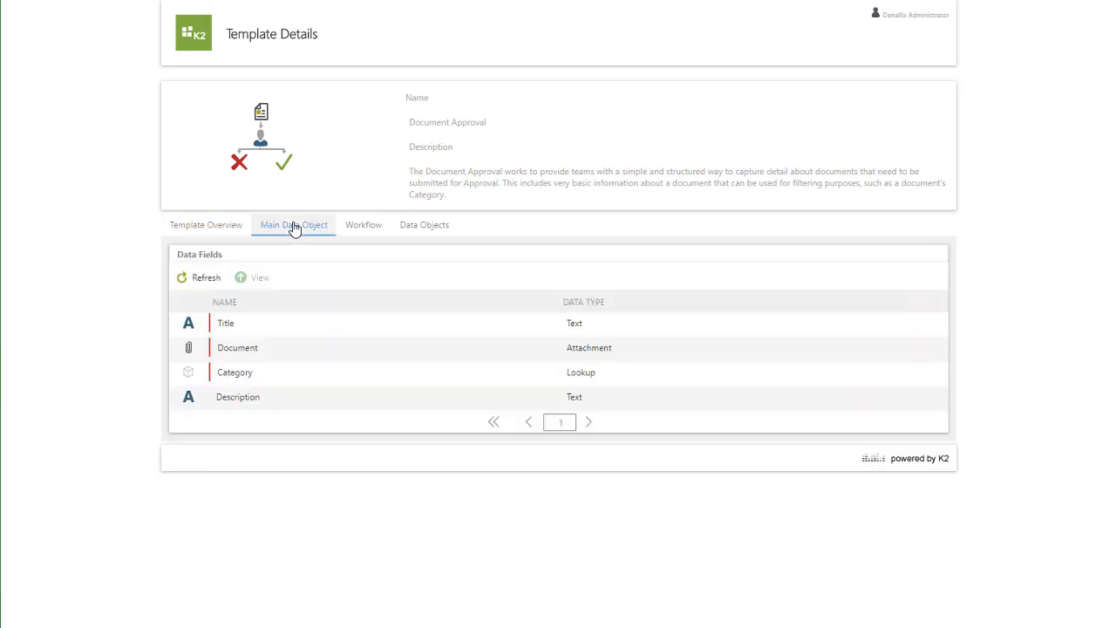
click(365, 232)
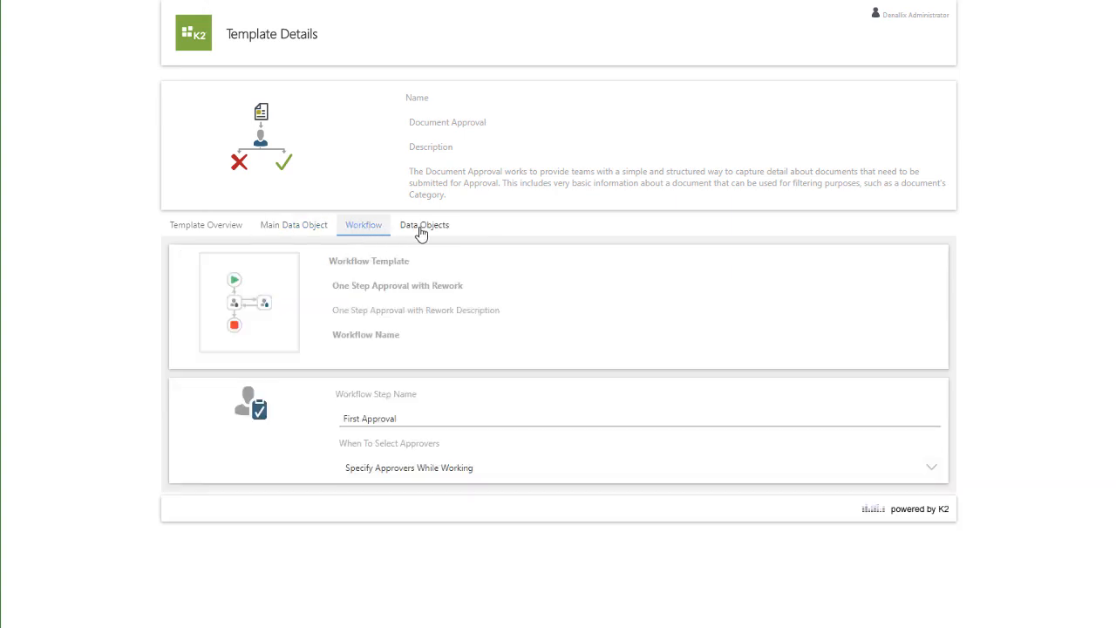
click(421, 232)
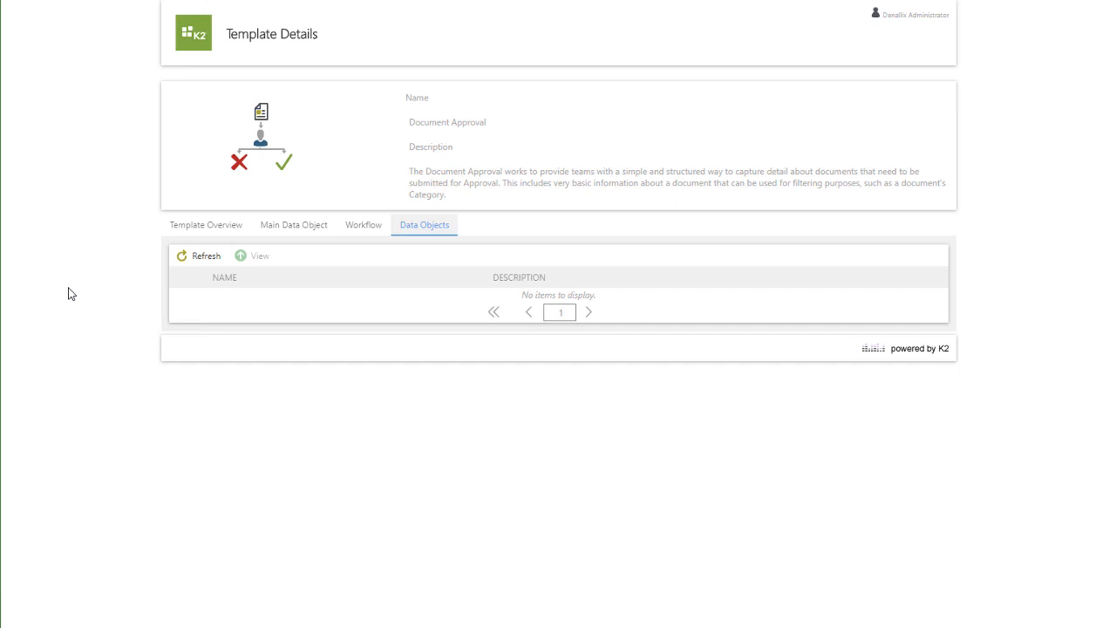
click(72, 294)
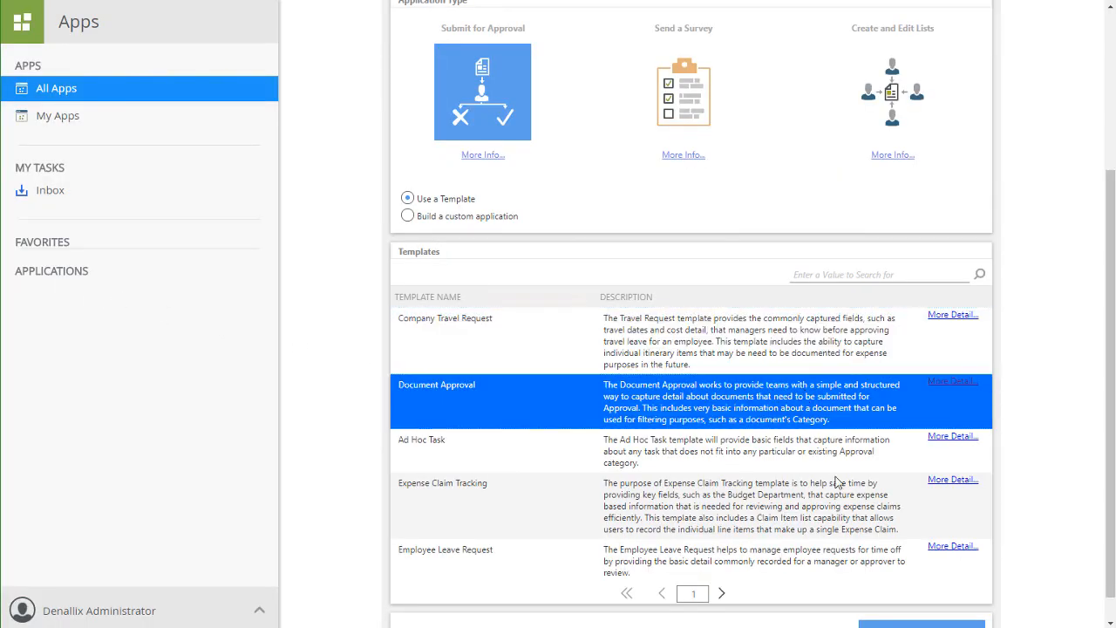
Proceed to the Details step using the selected Document Approval template.
scroll(977, 558, down, 1)
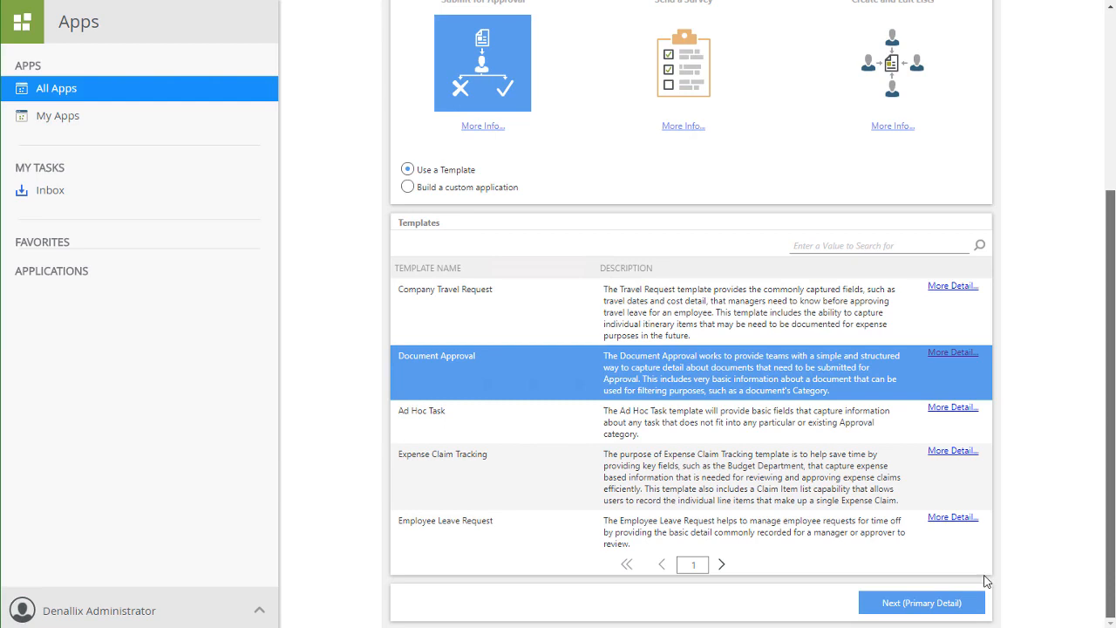
click(909, 610)
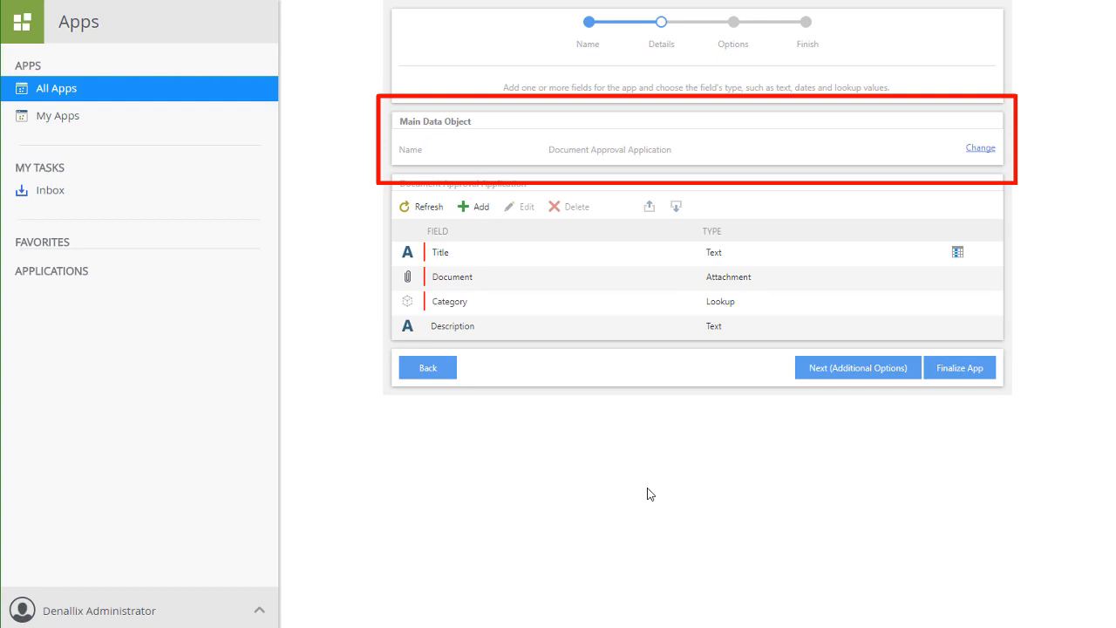
Inspect the main data object's name and the Category lookup field's settings without changing them.
click(984, 152)
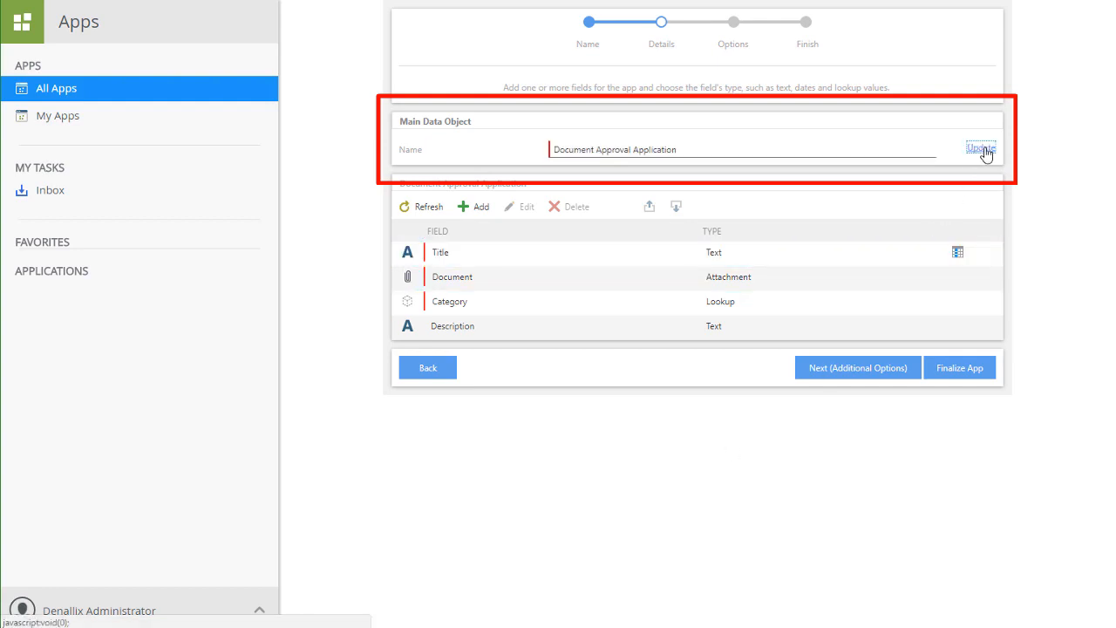
click(984, 150)
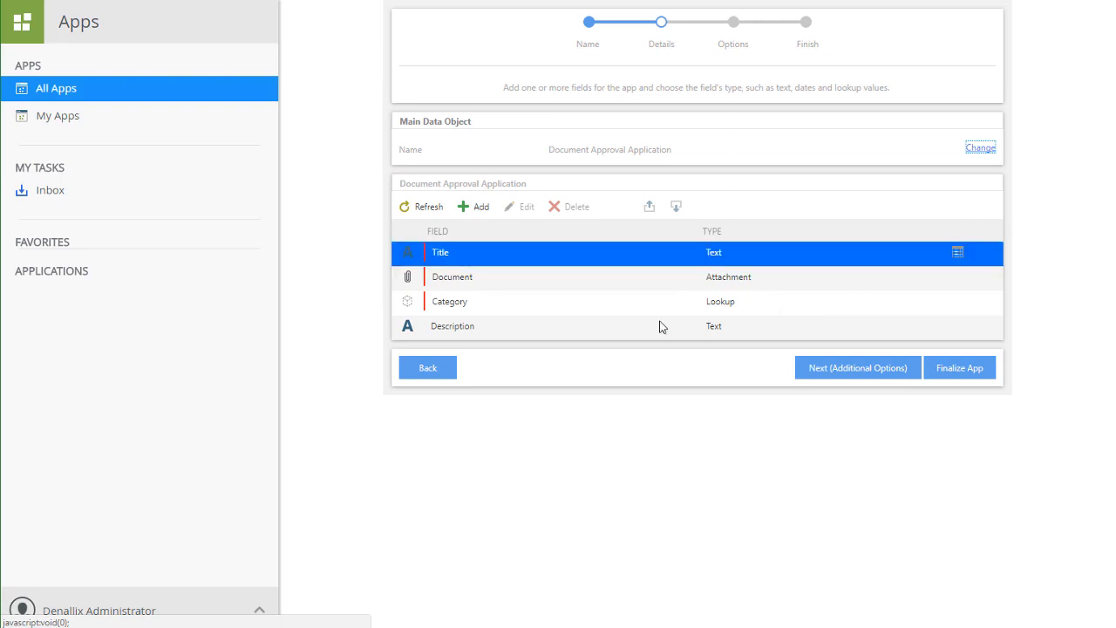
click(633, 311)
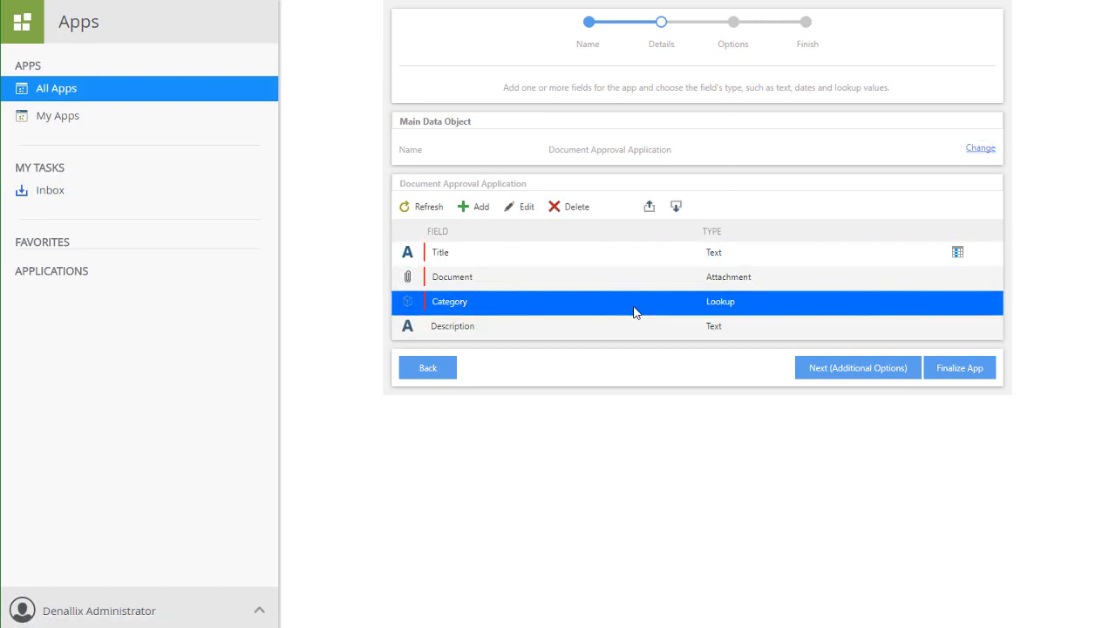
click(528, 209)
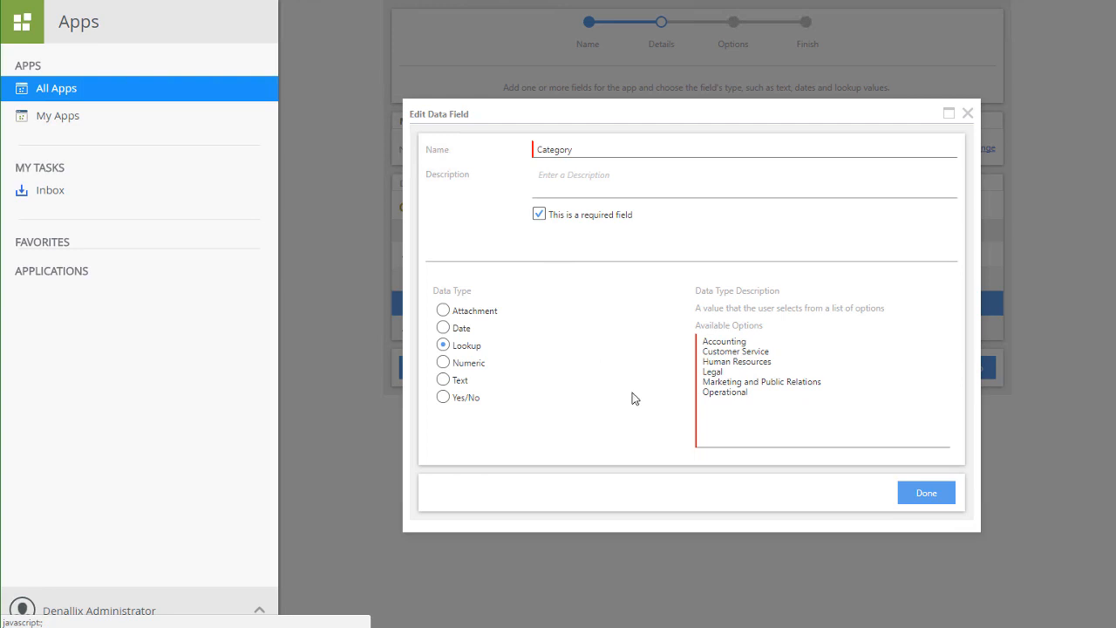
click(925, 495)
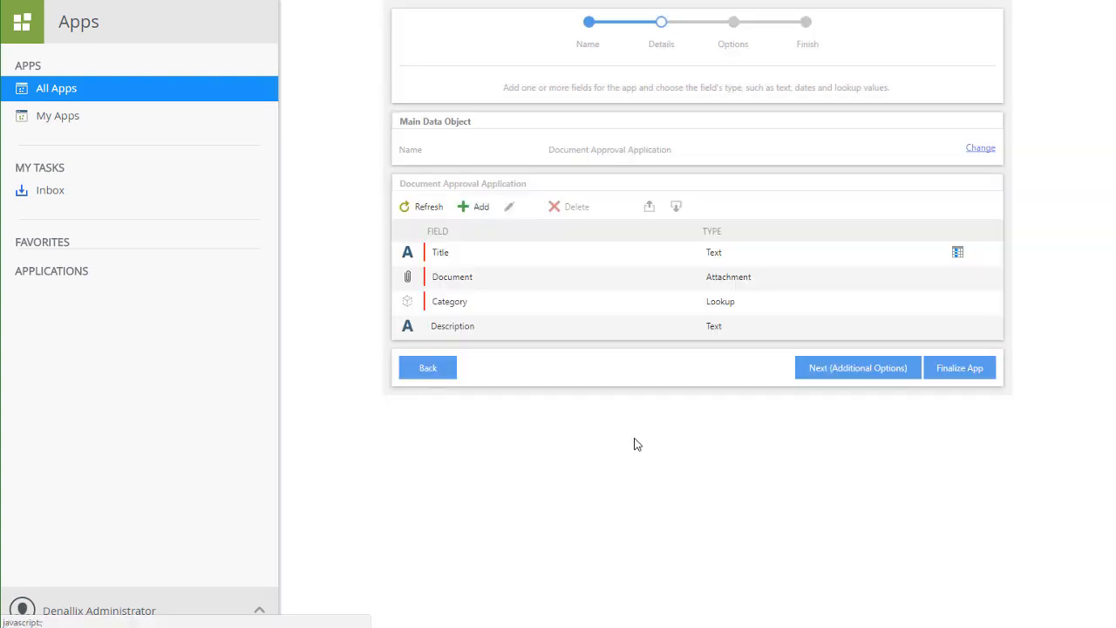
Advance to the Options step and review its Data Objects and Options tabs before returning to Workflow.
click(825, 377)
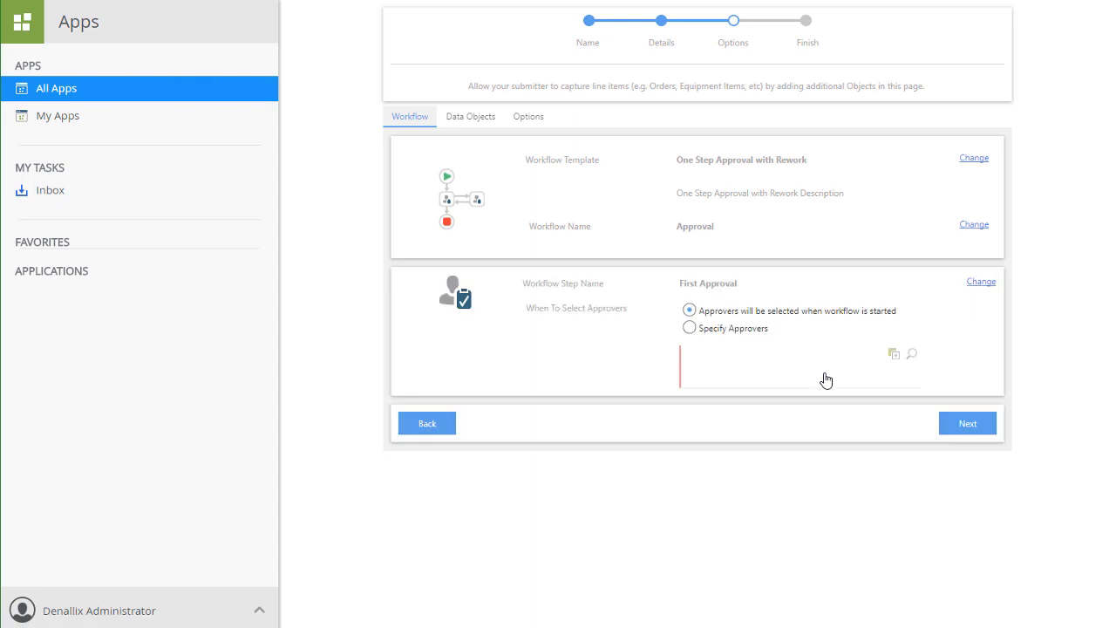
click(476, 121)
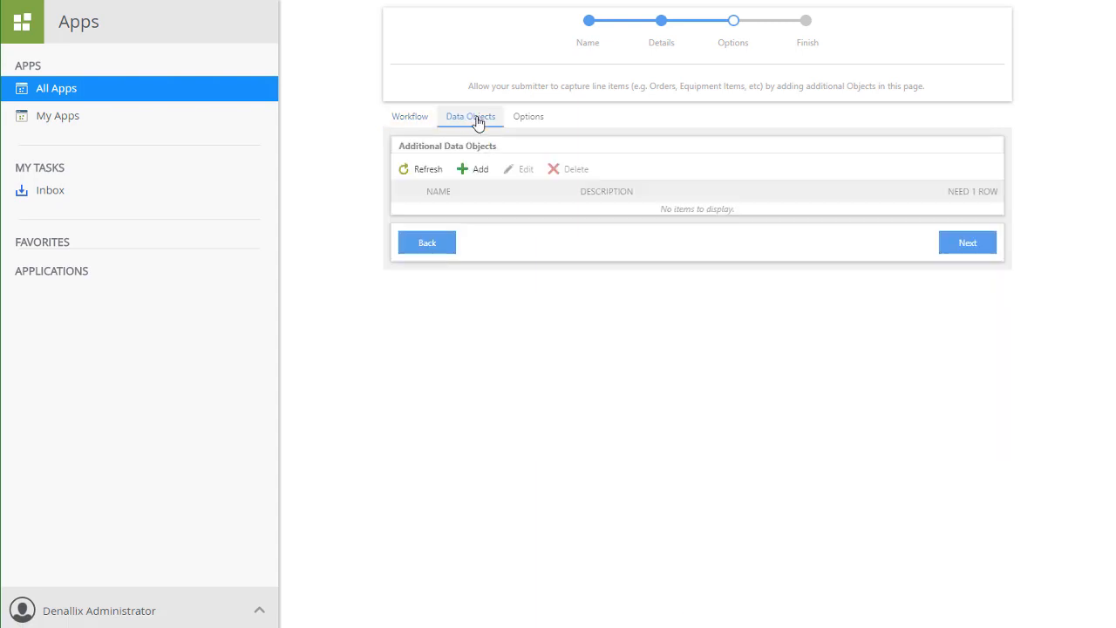
click(530, 121)
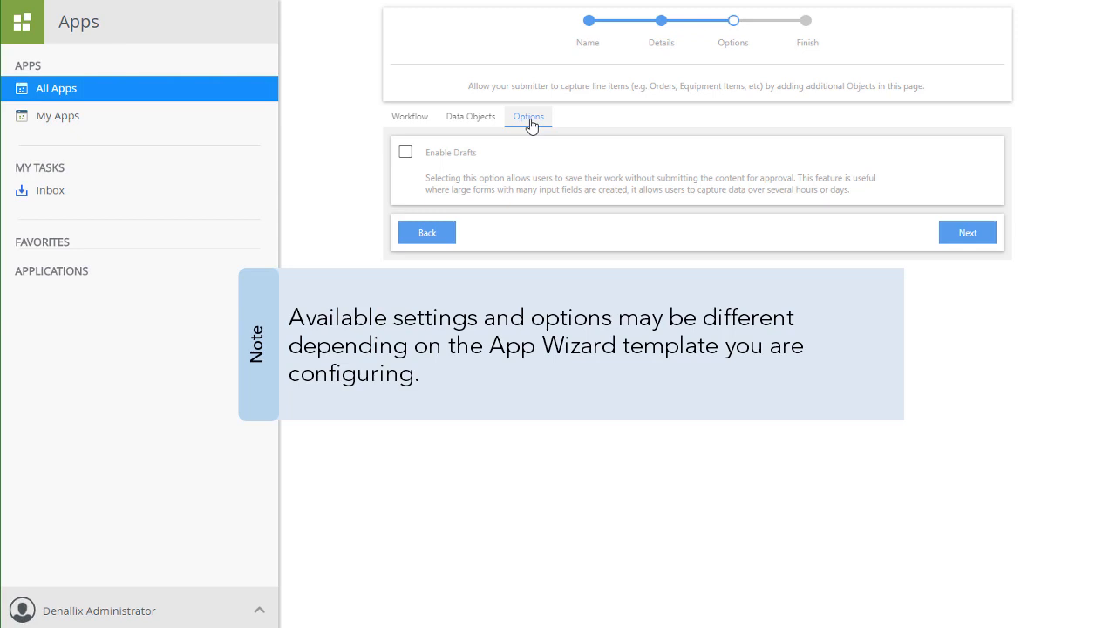
click(410, 122)
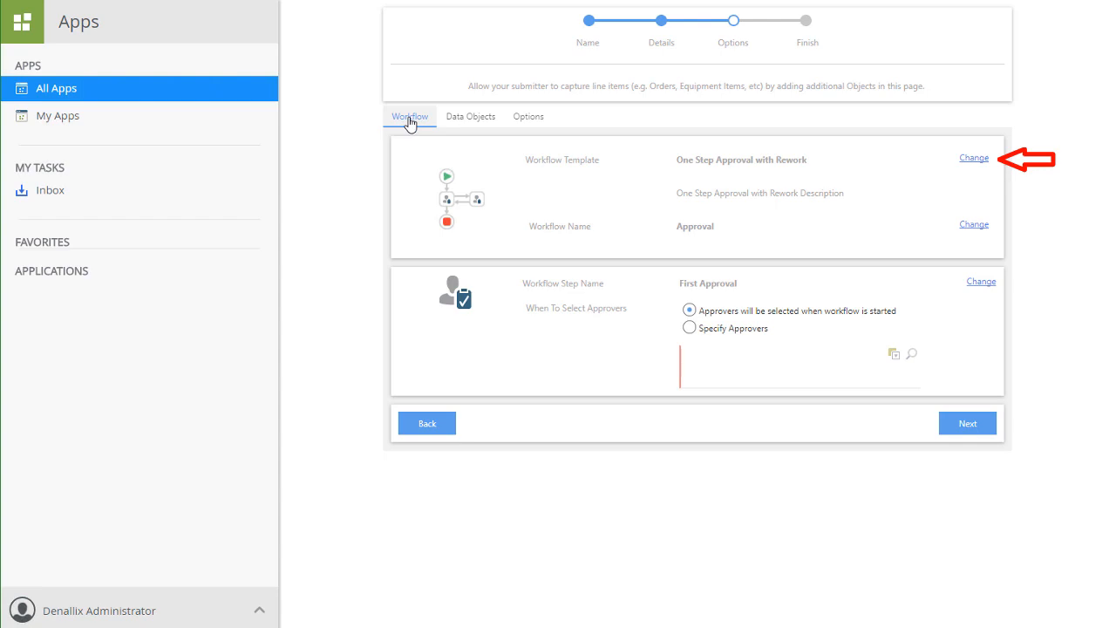
Change the workflow template to Two Step Approval.
click(973, 161)
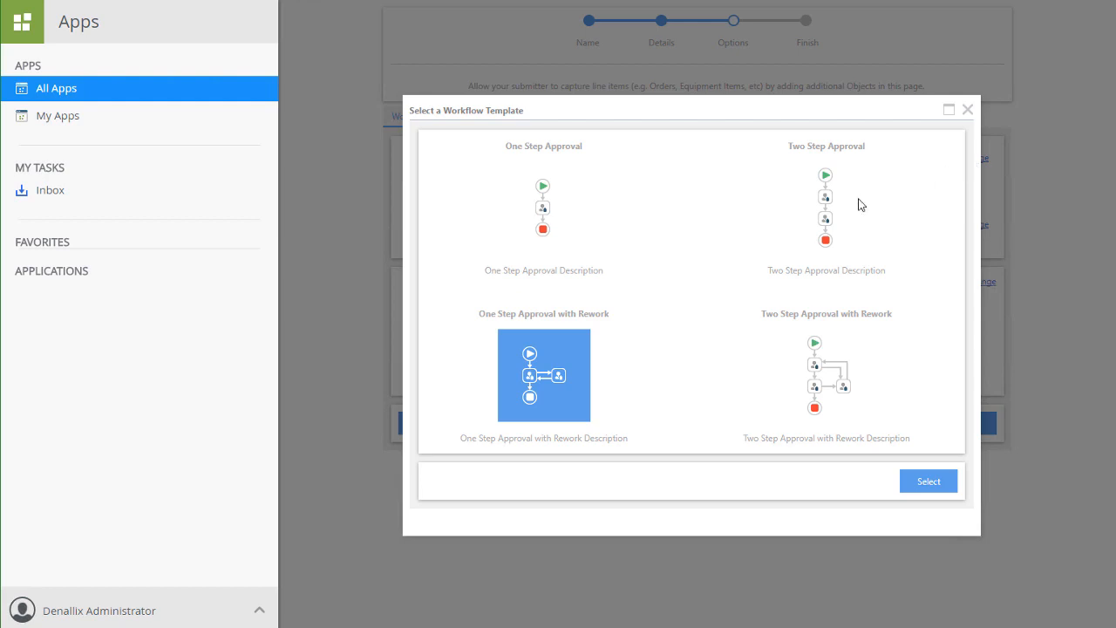
click(823, 218)
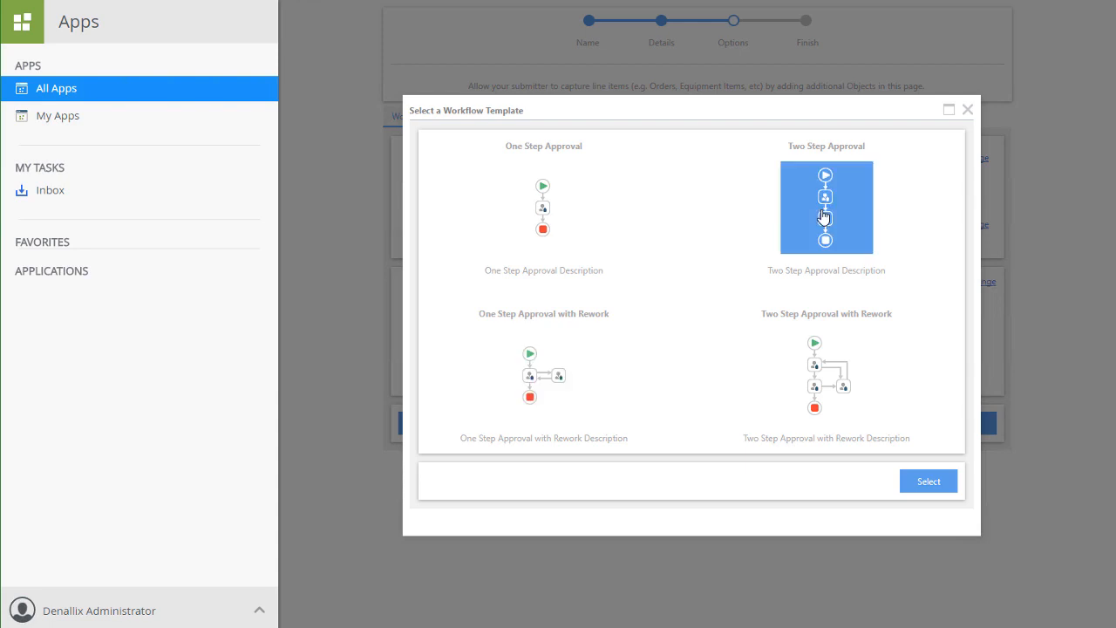
click(899, 478)
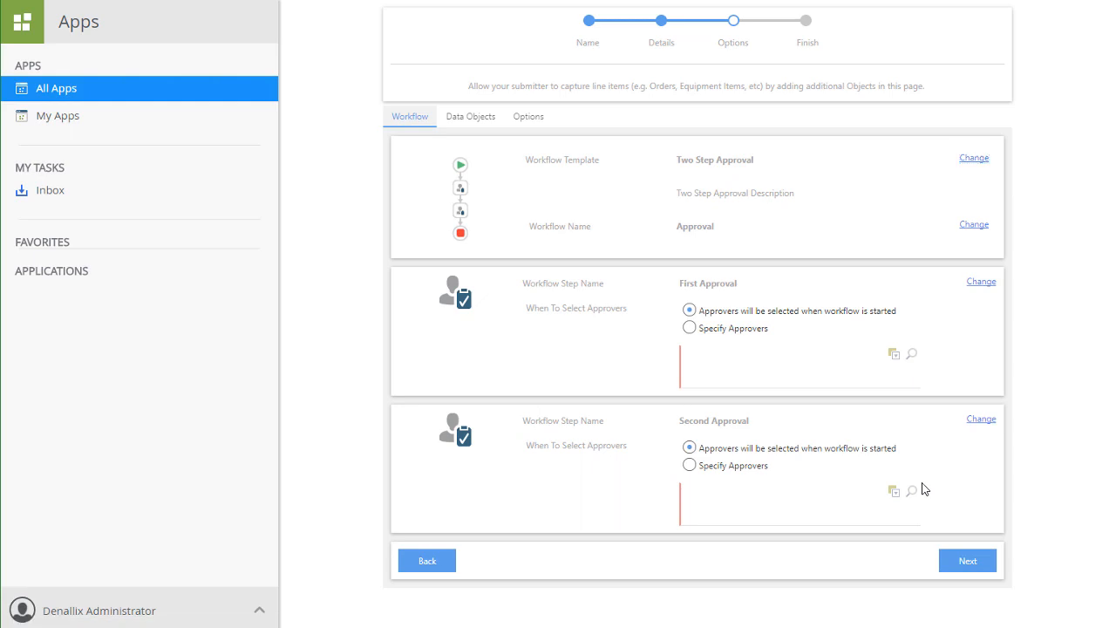
Rename the workflow to Doc Approval App.
click(967, 229)
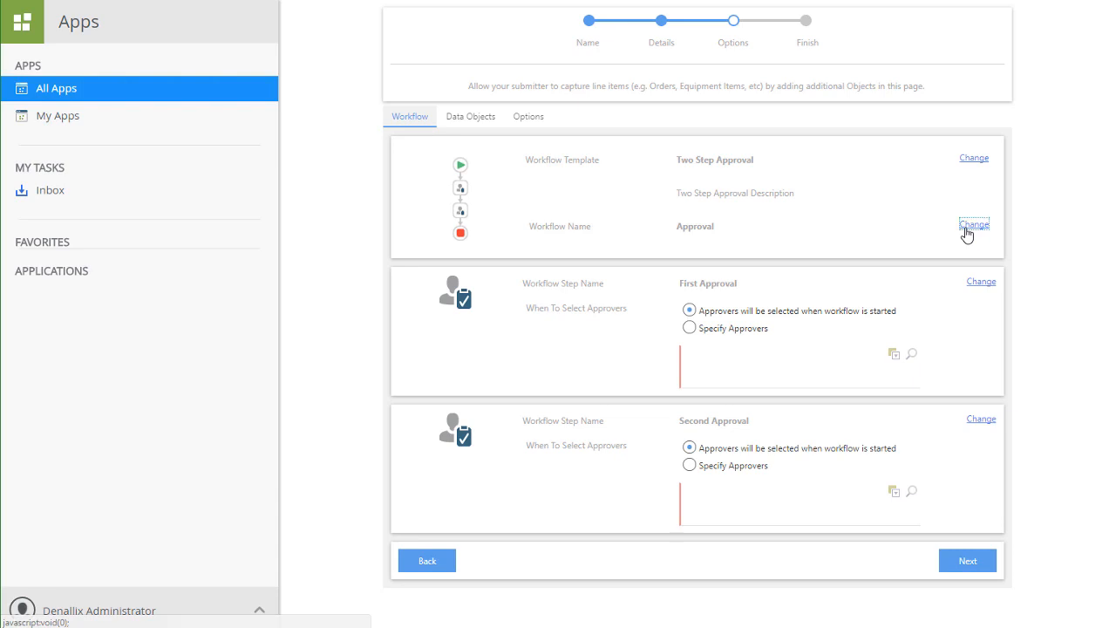
click(707, 229)
drag(750, 226, 649, 233)
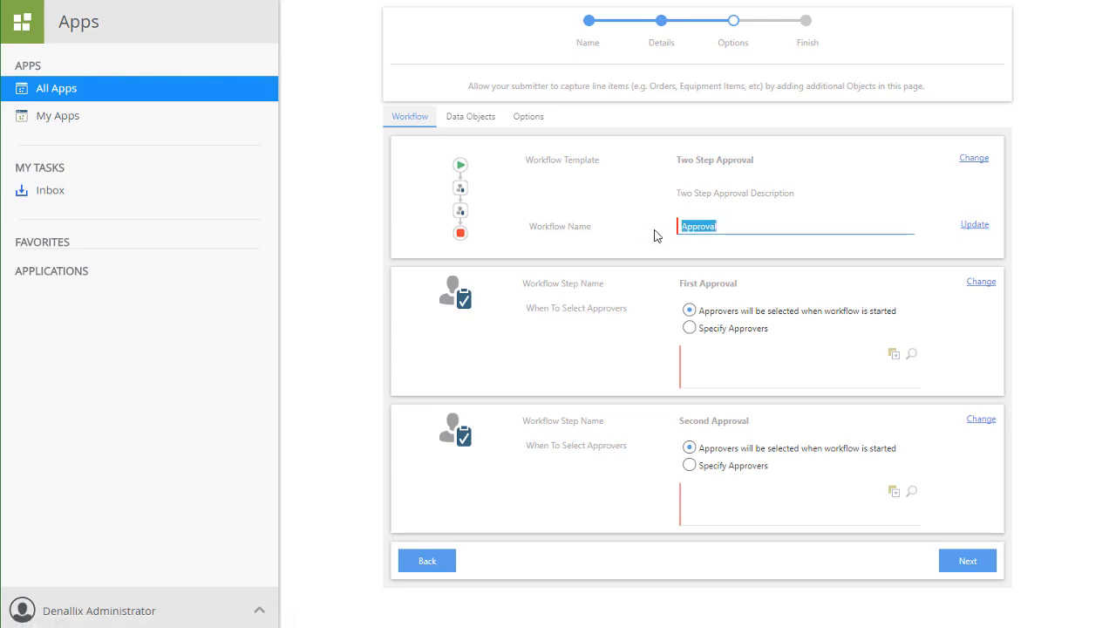
text(Doc Approval App)
click(973, 226)
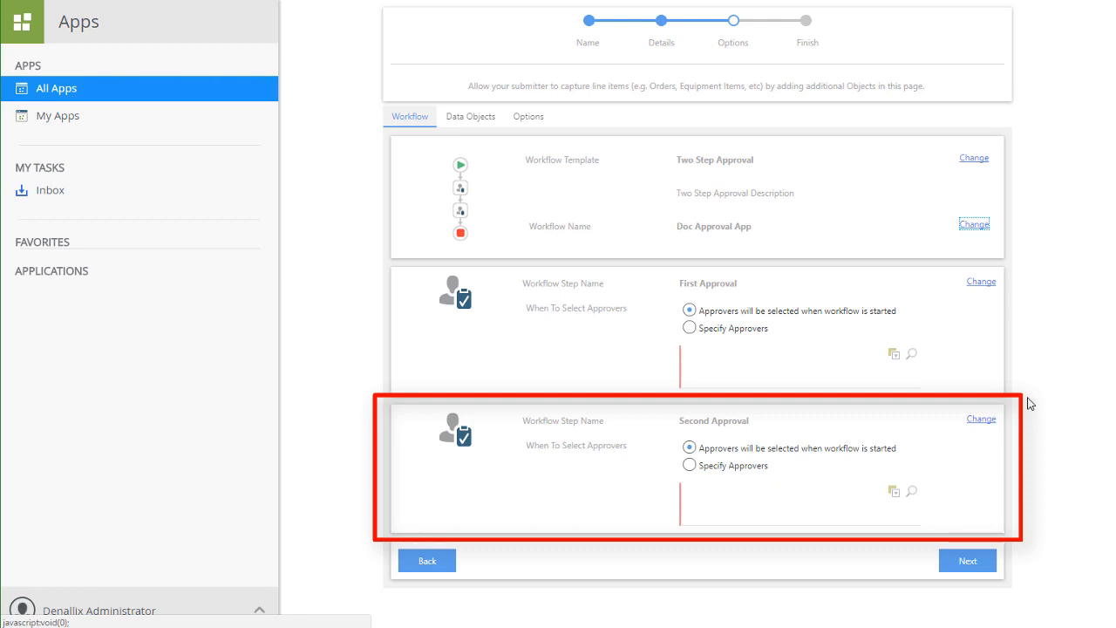
Set the Second Approval step to specify approvers and add two users by name as approvers.
click(690, 471)
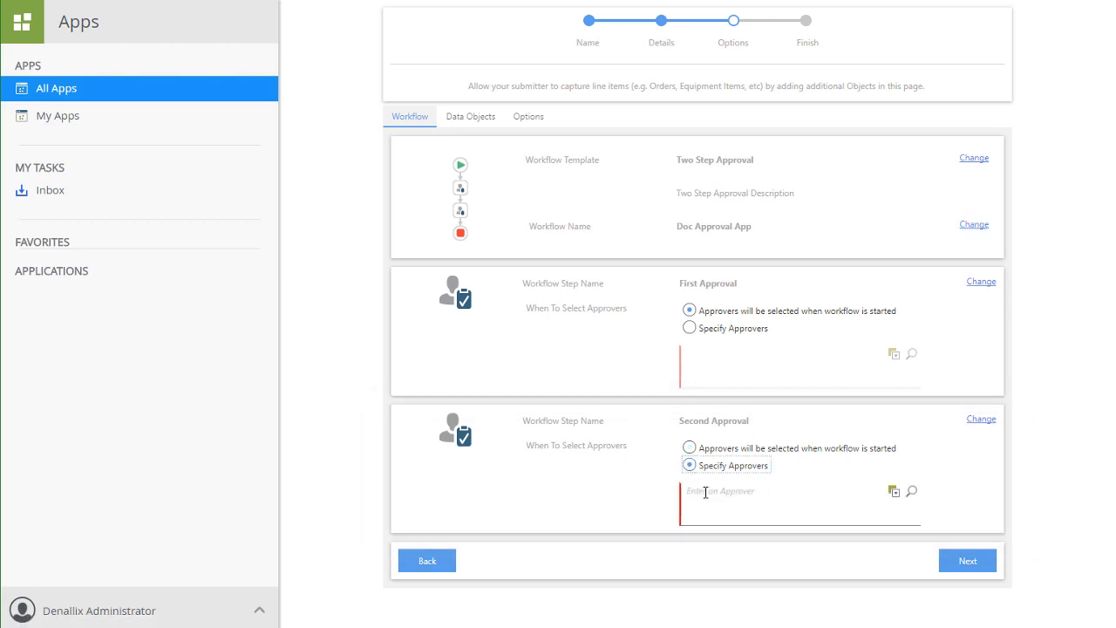
click(706, 491)
text(Chris)
click(894, 491)
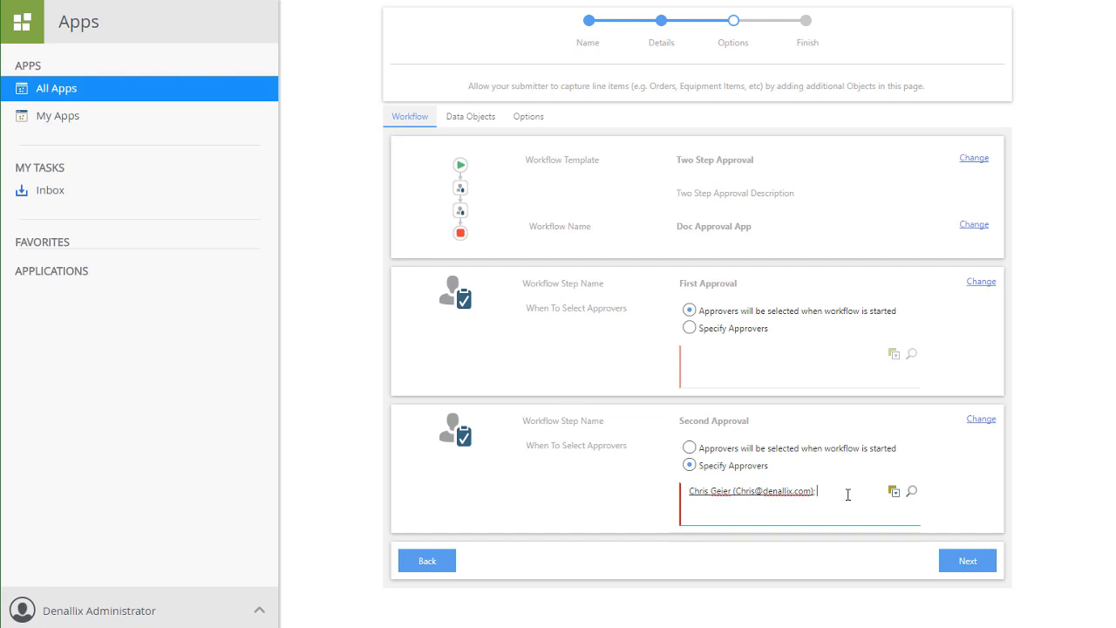
text(Codi)
click(894, 492)
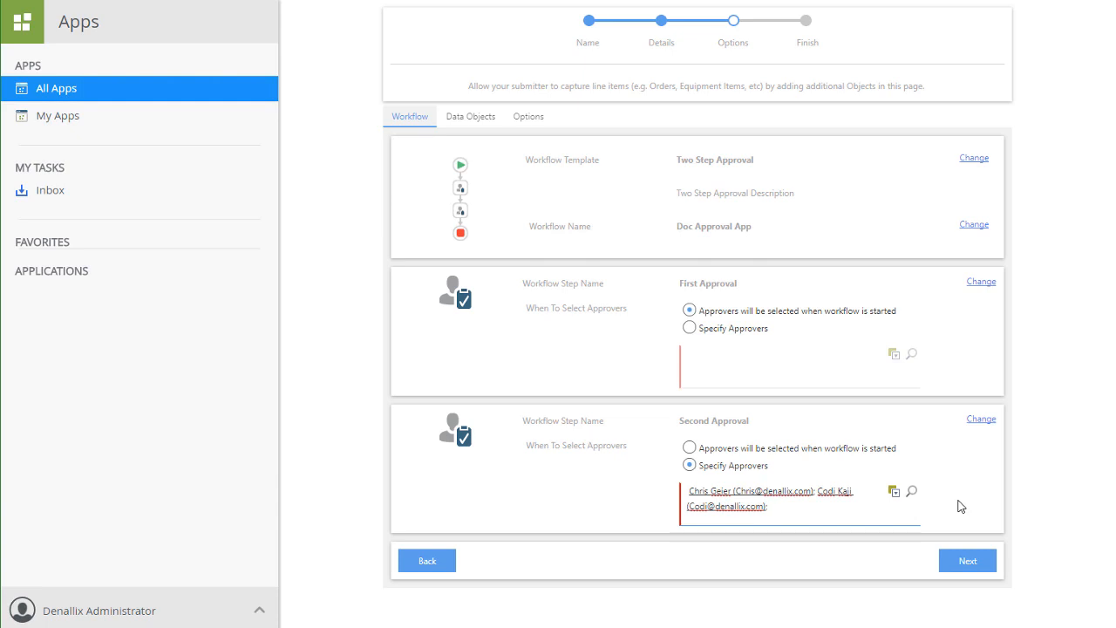
click(981, 421)
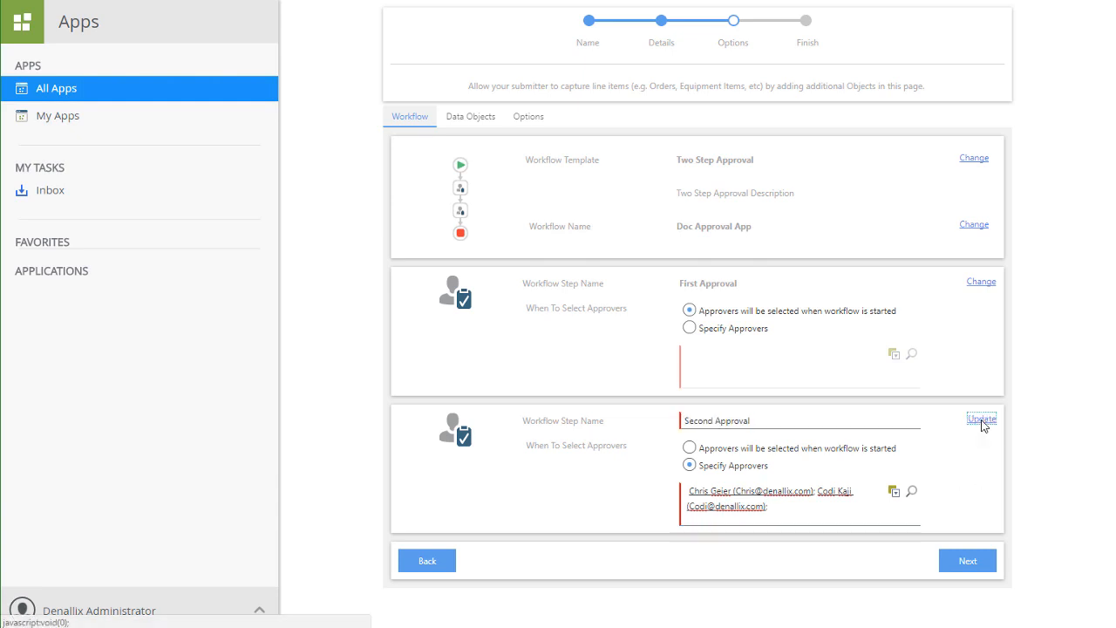
click(981, 421)
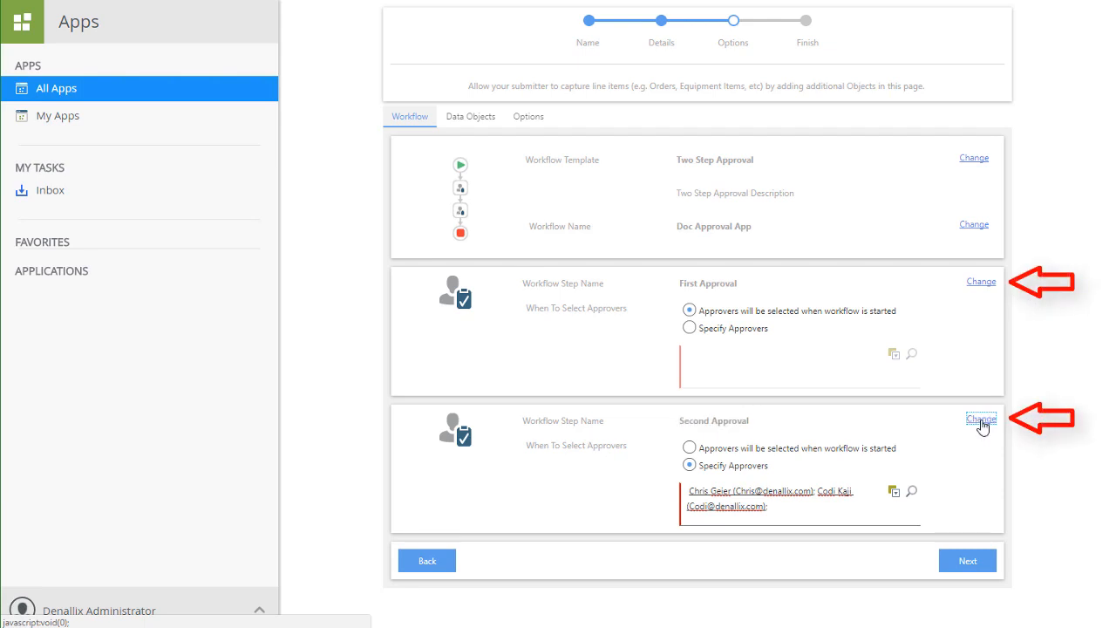
click(981, 284)
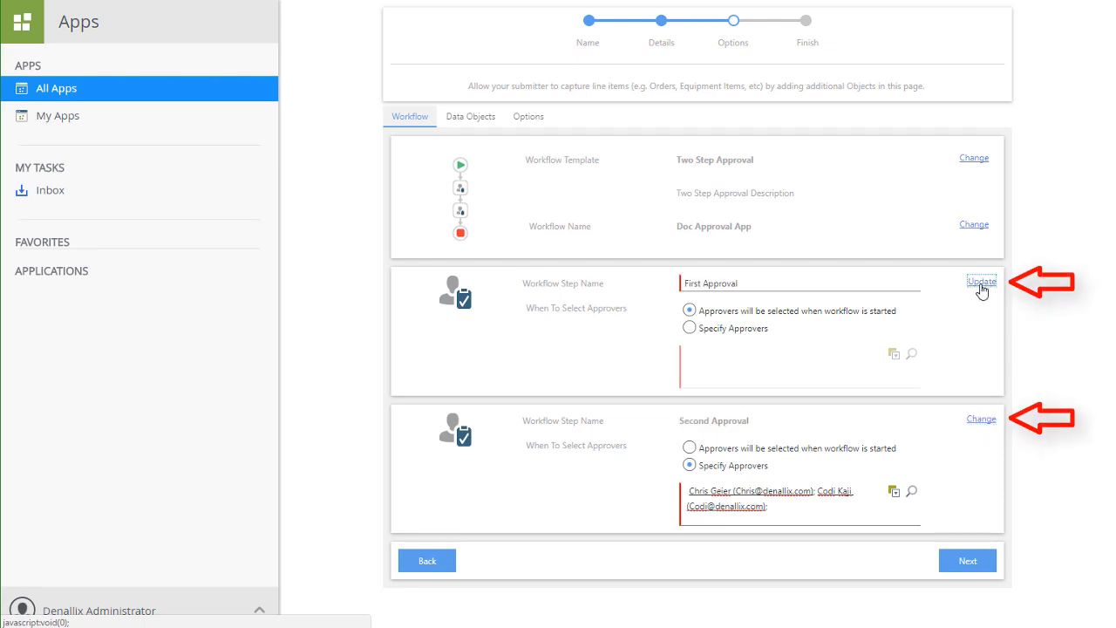
click(981, 283)
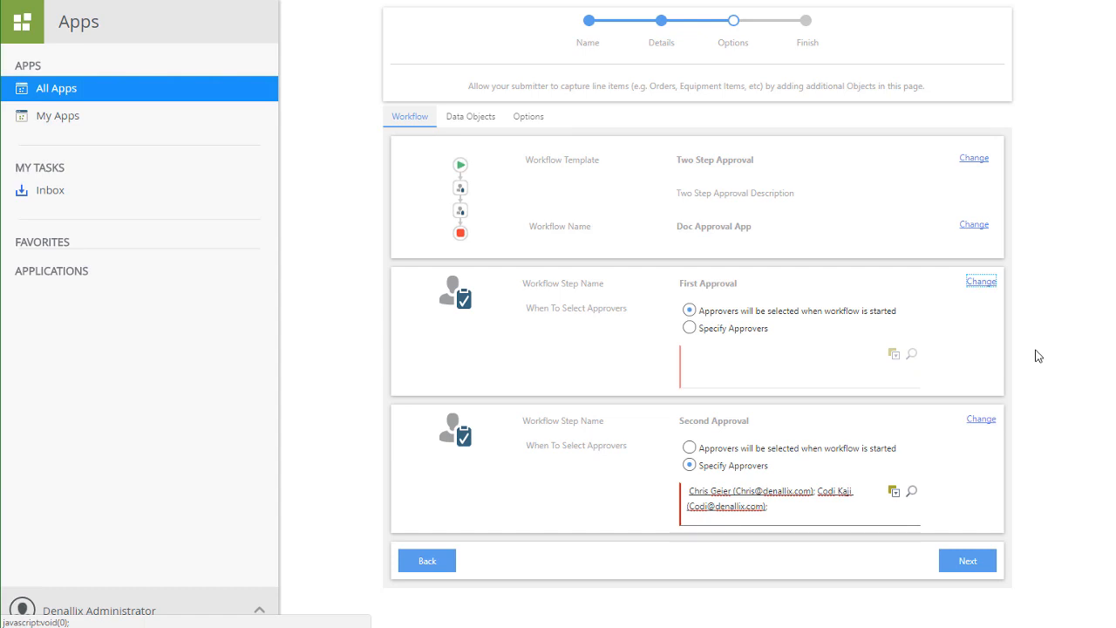
Advance to the Finish step and generate the Document Approval Application.
click(968, 562)
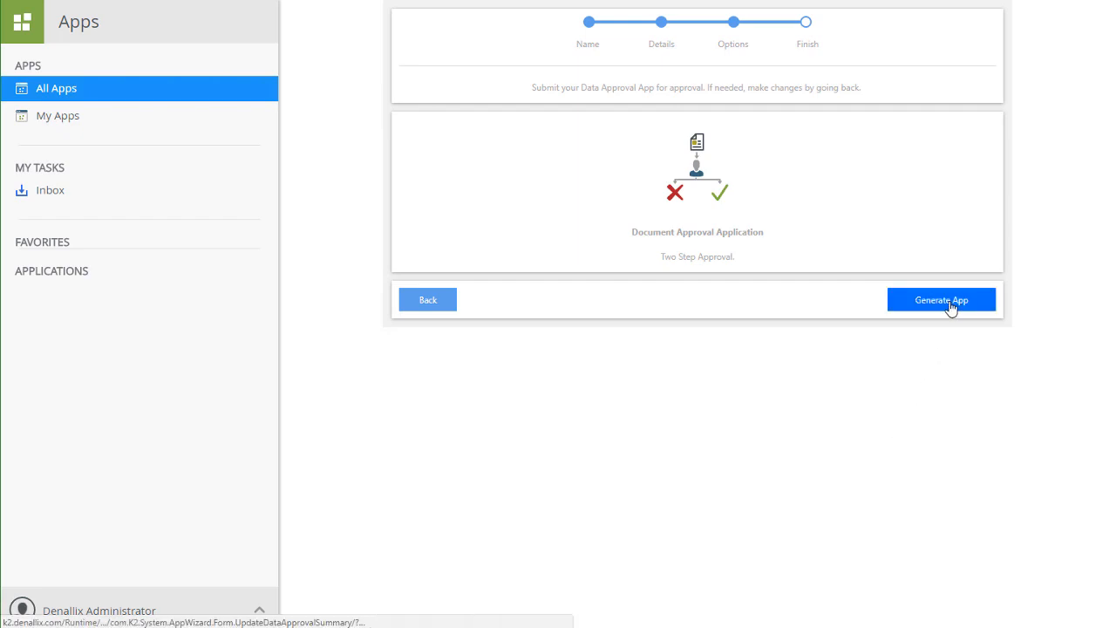
click(951, 309)
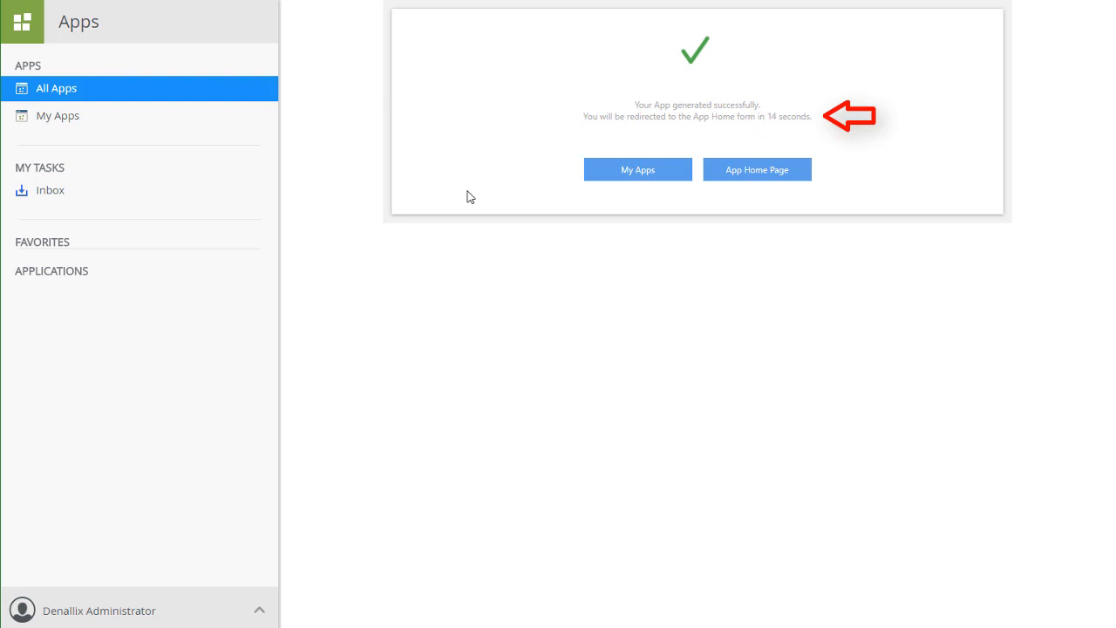
Open the generated app's home page and review its Administration lookup settings and its Administrators and Settings tab.
click(736, 177)
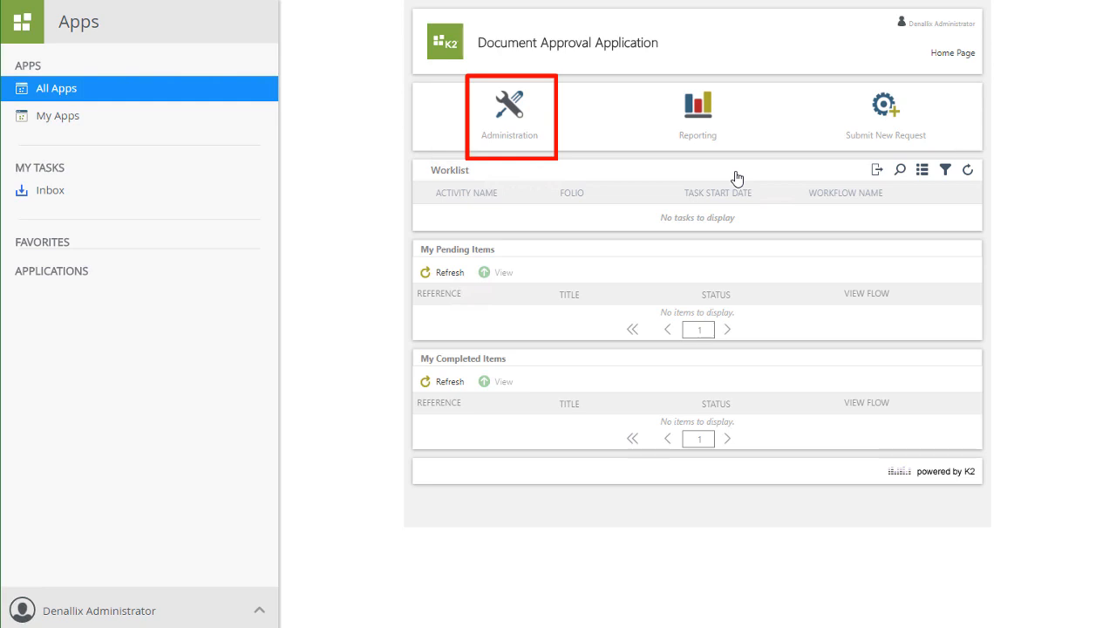
click(508, 113)
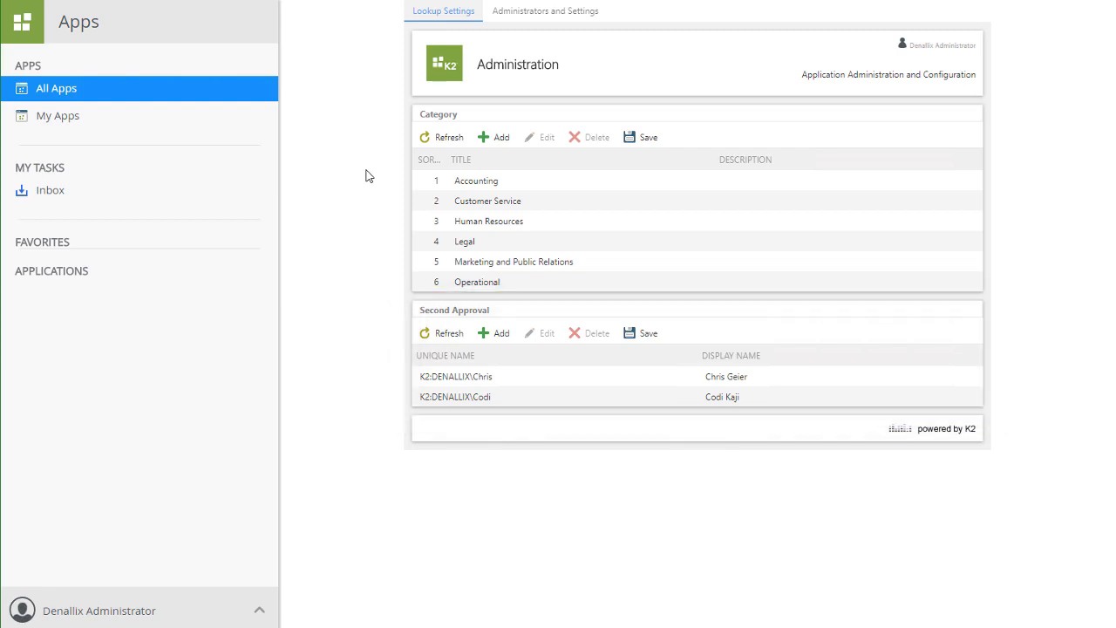
click(564, 11)
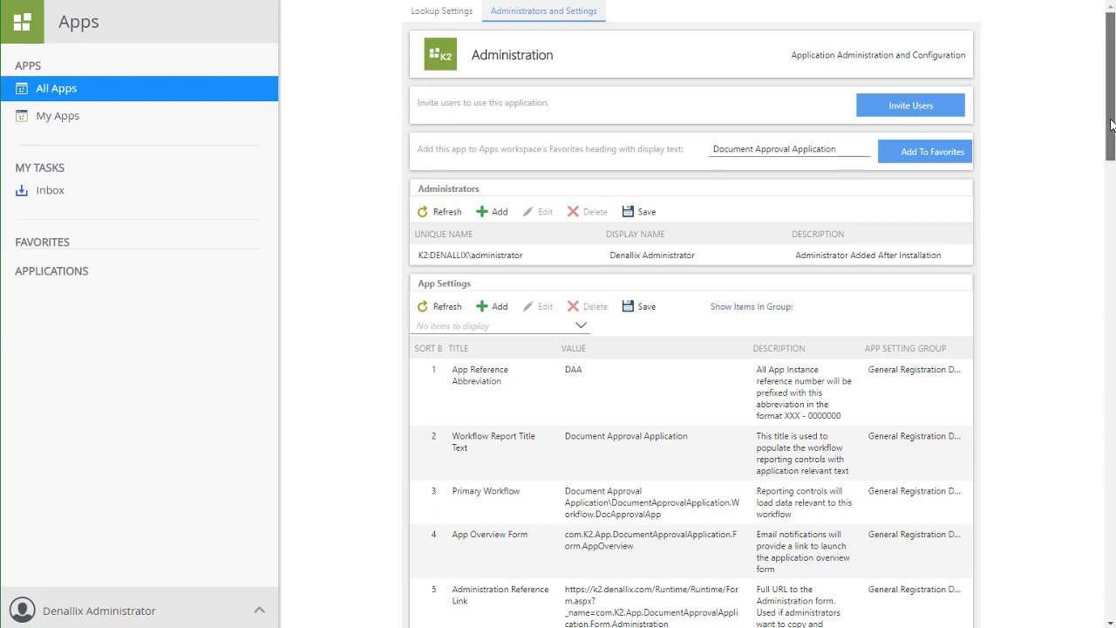
drag(1111, 122, 1079, 77)
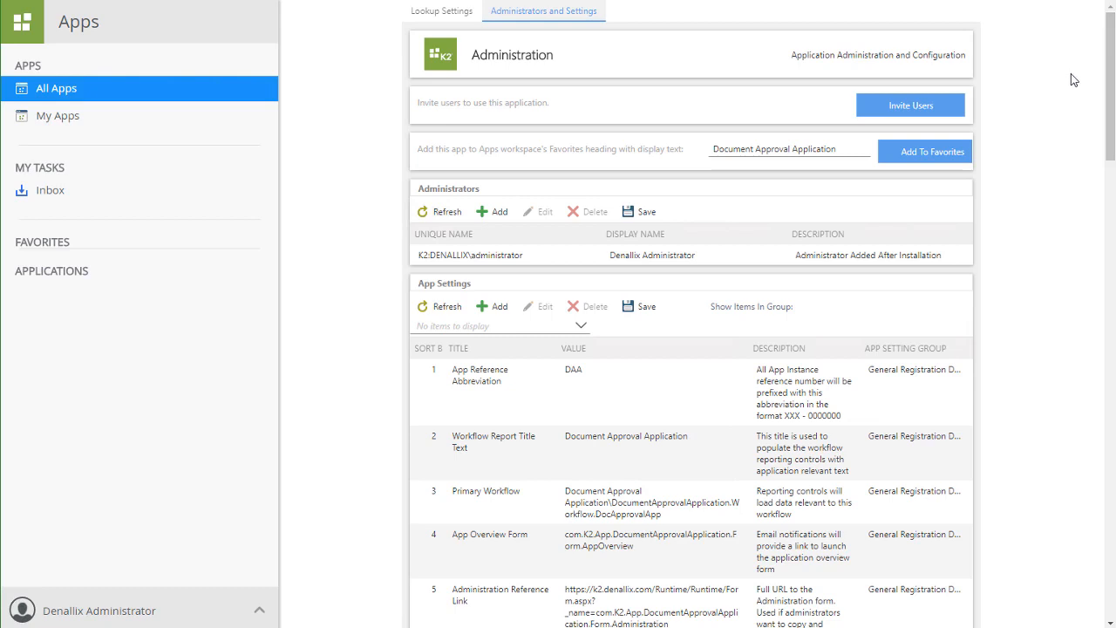
click(442, 68)
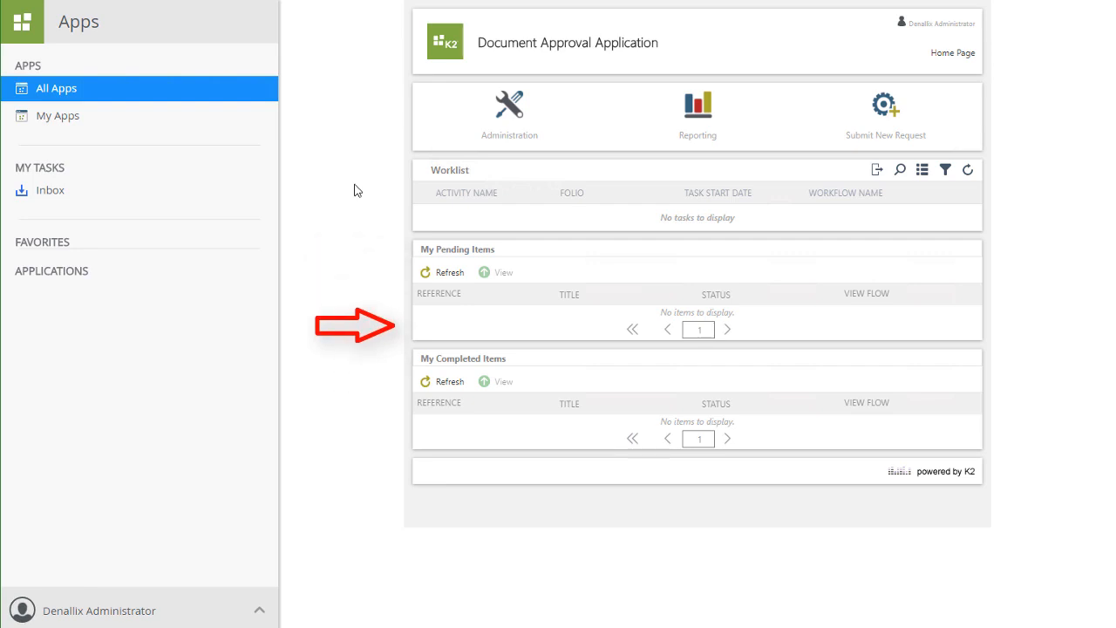
Open the app's Reporting dashboard to review the available reports, then close it.
click(700, 112)
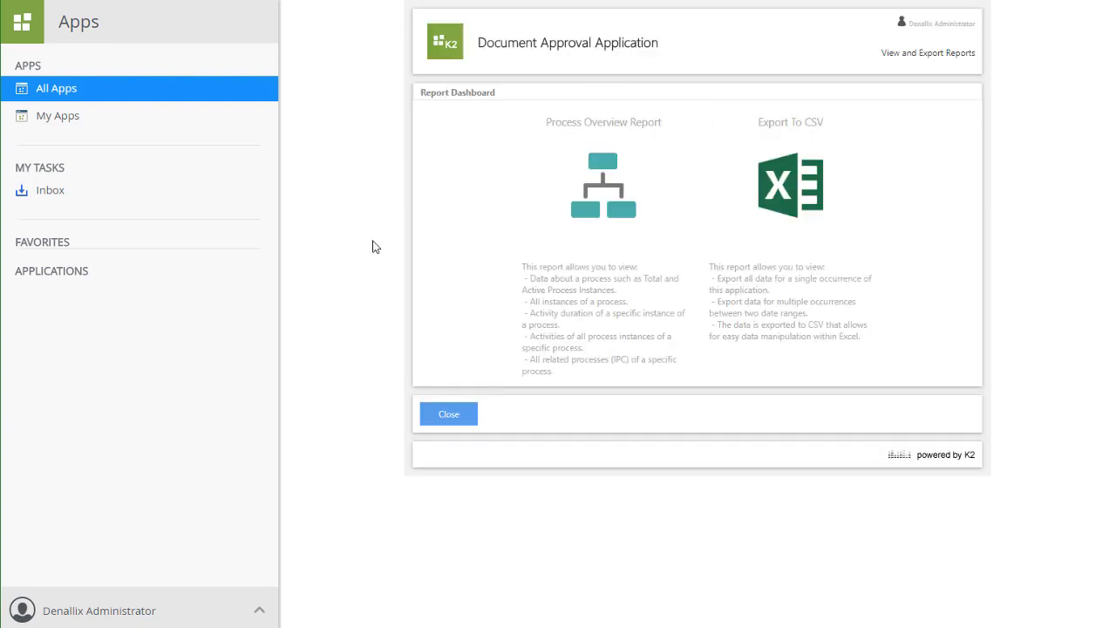
click(449, 412)
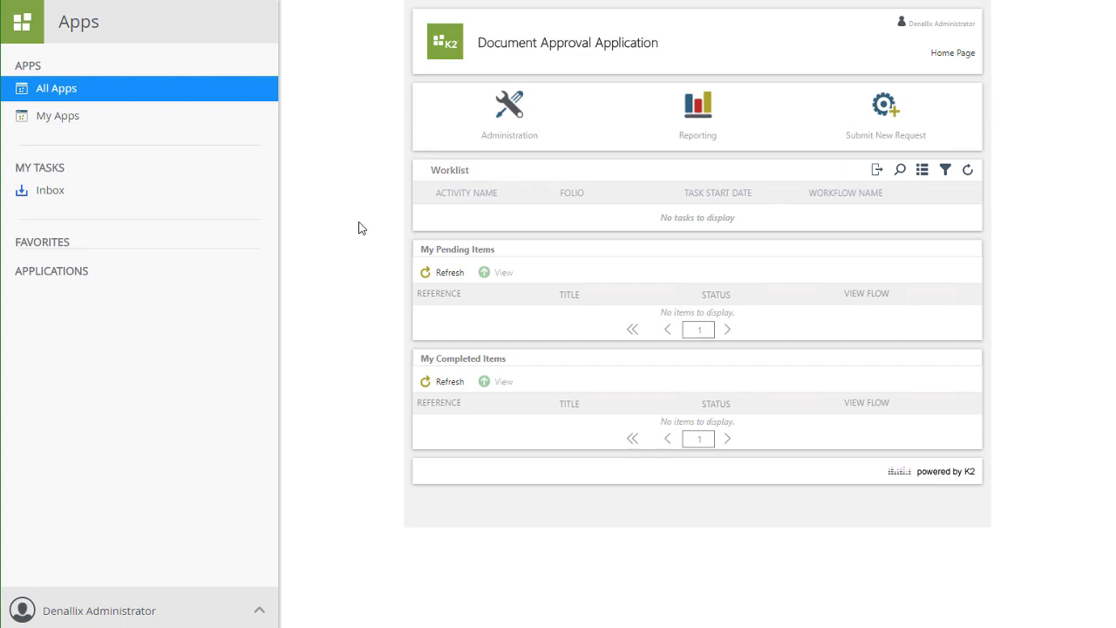
Refresh the Apps workspace and open the My Apps list.
key(F5)
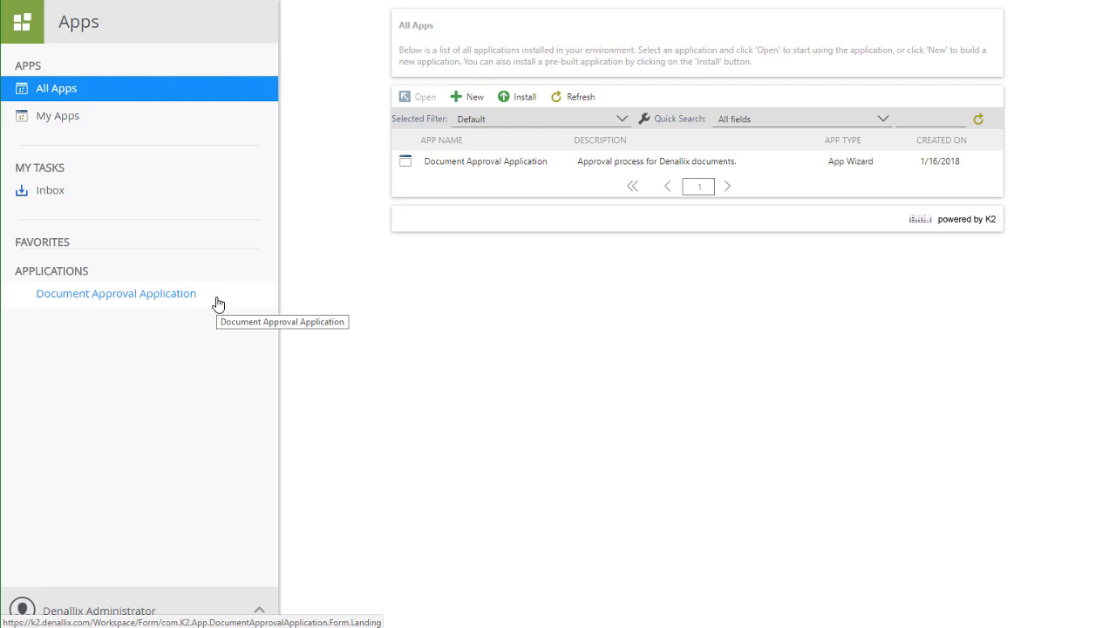
click(63, 116)
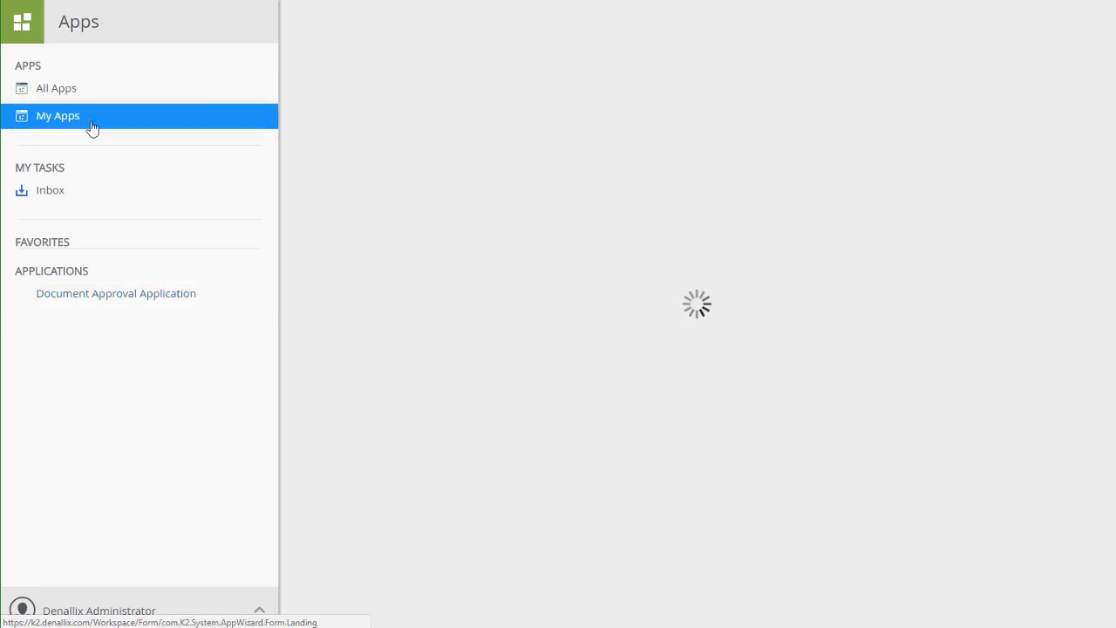